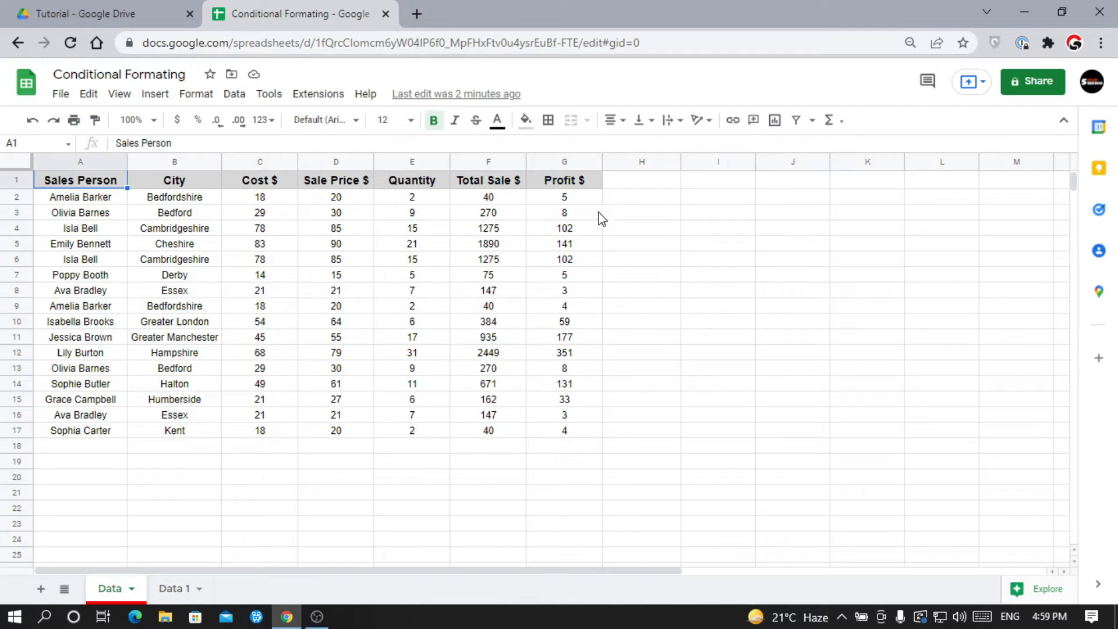
# Drag-select the Profit $ values from G2 down to G17.
pyautogui.moveTo(585, 198); pyautogui.dragTo(572, 429)
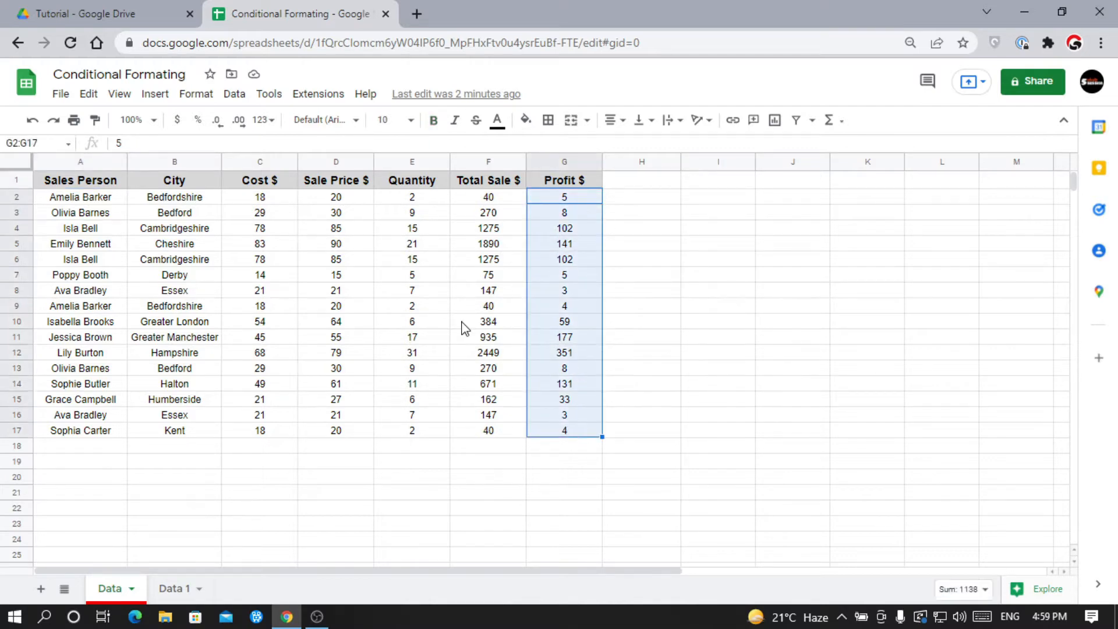
# Add a default 'Cell is not empty' conditional formatting rule to G2:G17, then reopen it for editing.
pyautogui.rightClick(571, 224)
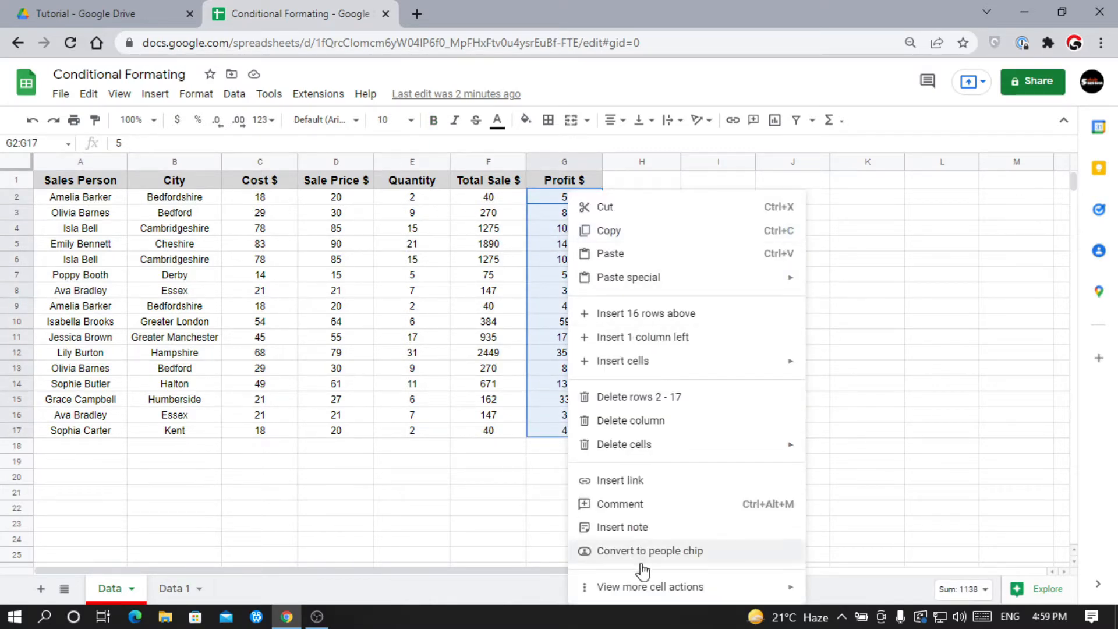
pyautogui.moveTo(648, 591)
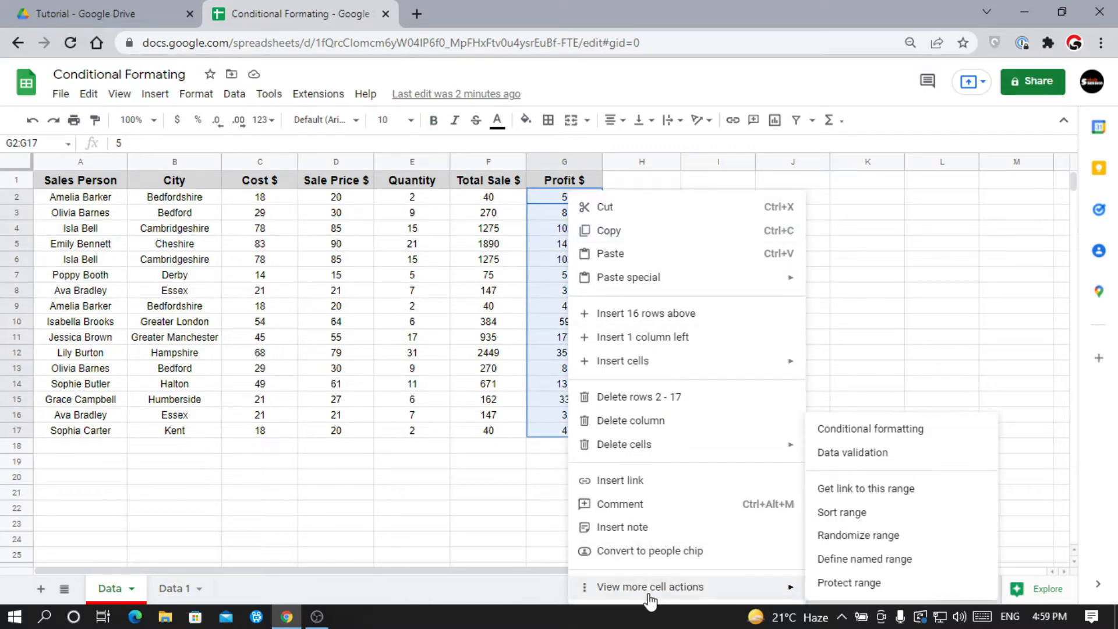
pyautogui.click(886, 430)
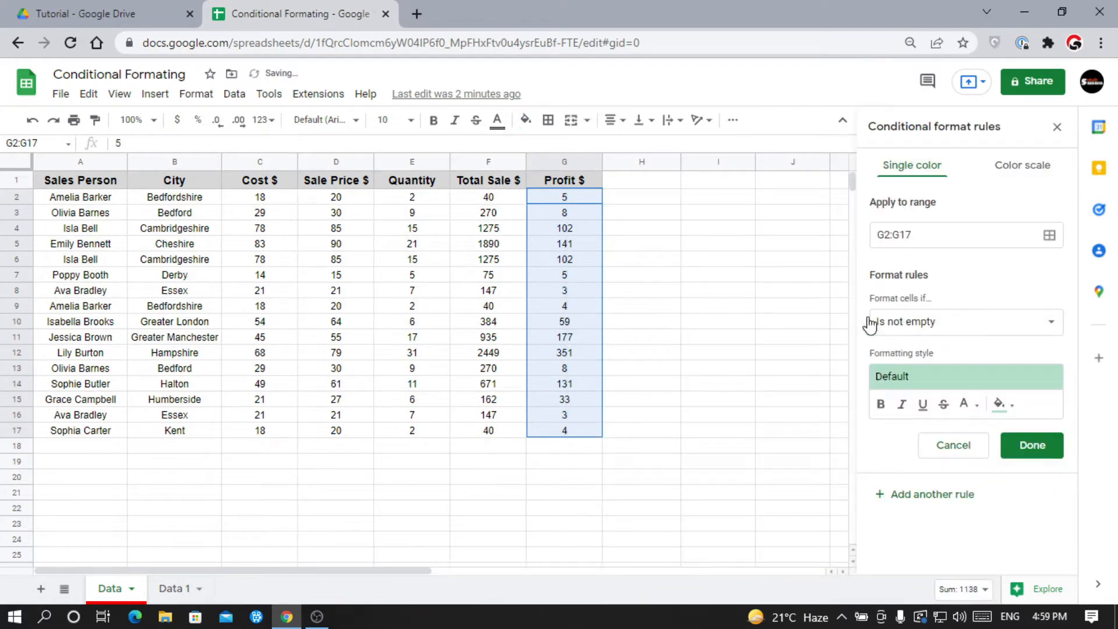
pyautogui.click(1059, 131)
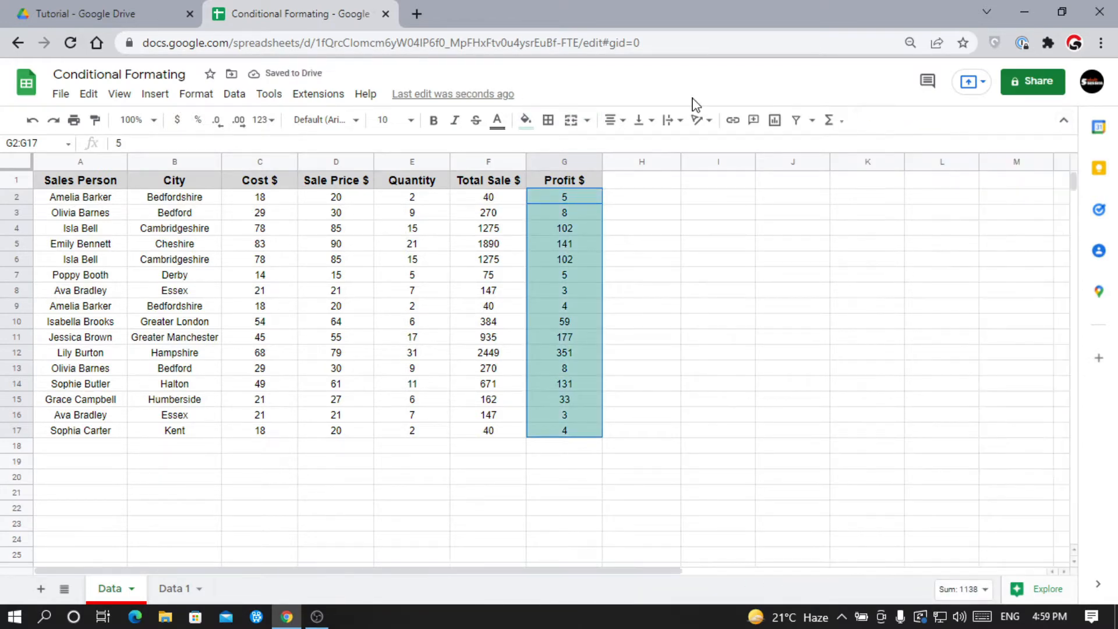
pyautogui.click(190, 98)
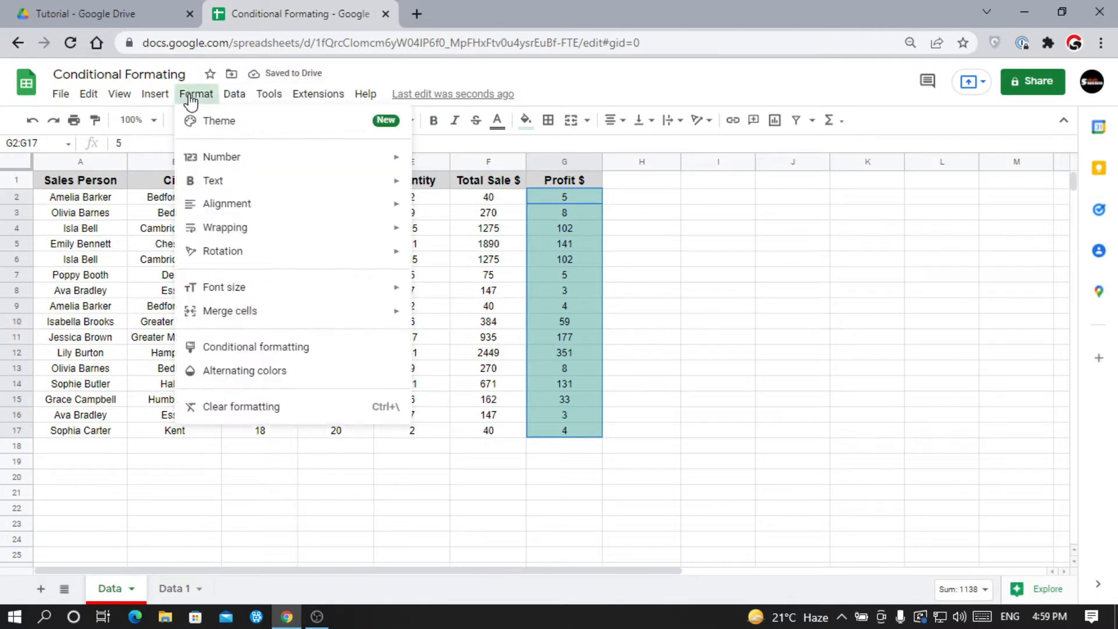
pyautogui.click(233, 354)
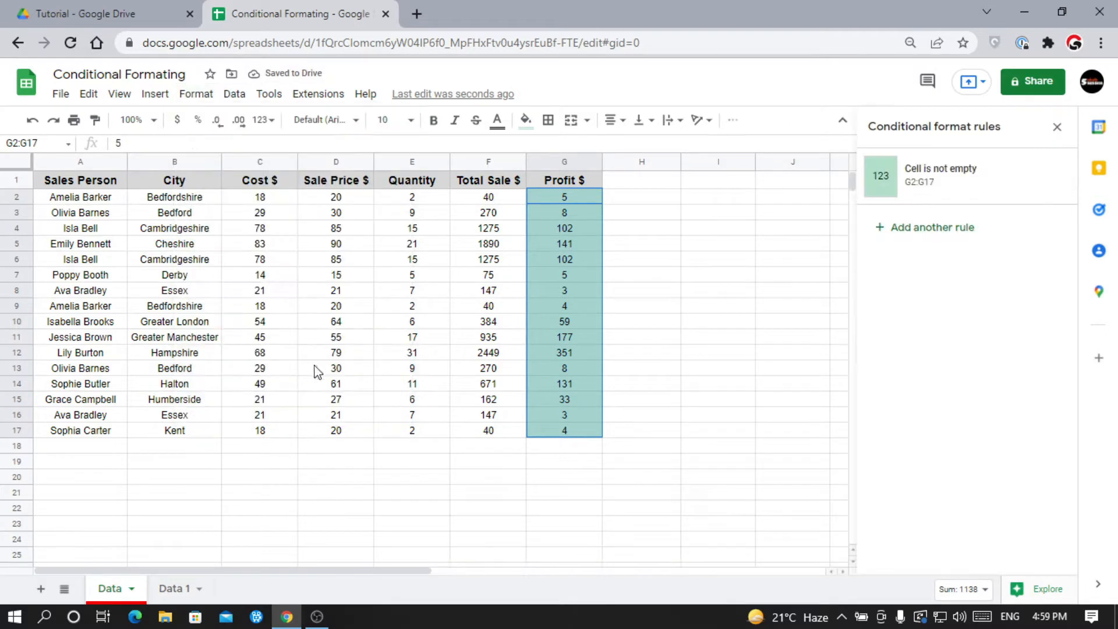
pyautogui.click(969, 173)
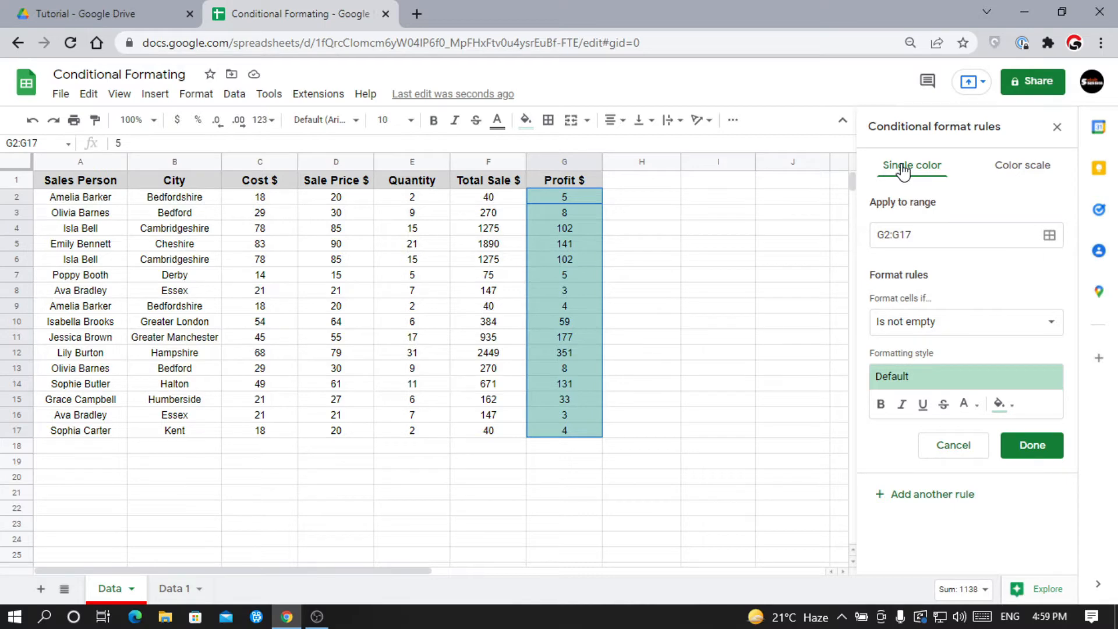
# Preview the Color scale style, then return the Profit rule to Single color.
pyautogui.click(1014, 170)
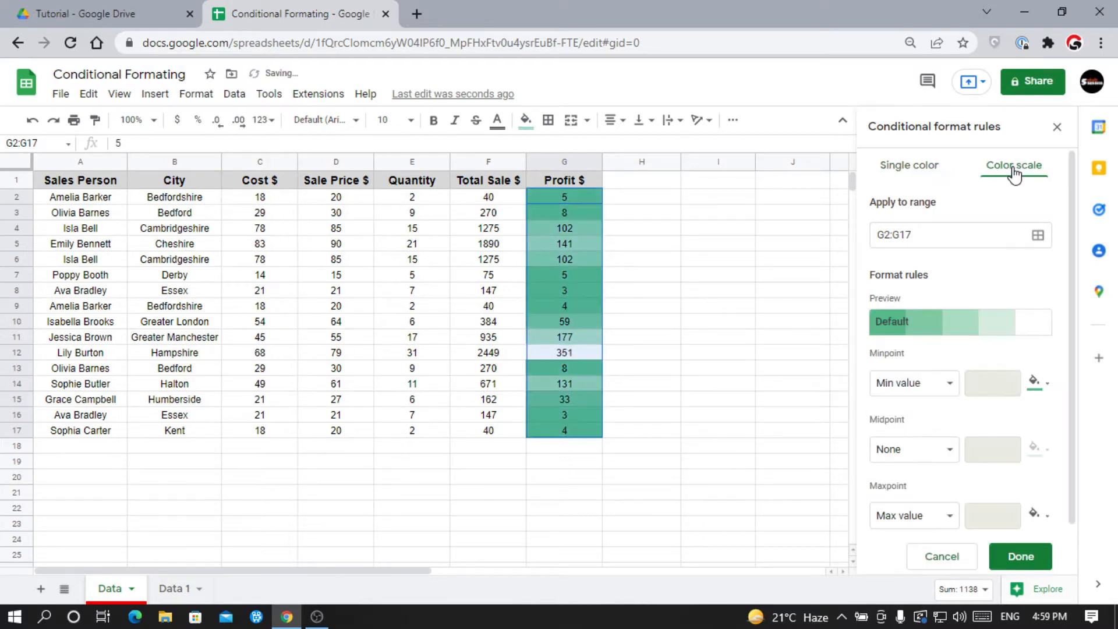
pyautogui.click(925, 168)
pyautogui.click(971, 240)
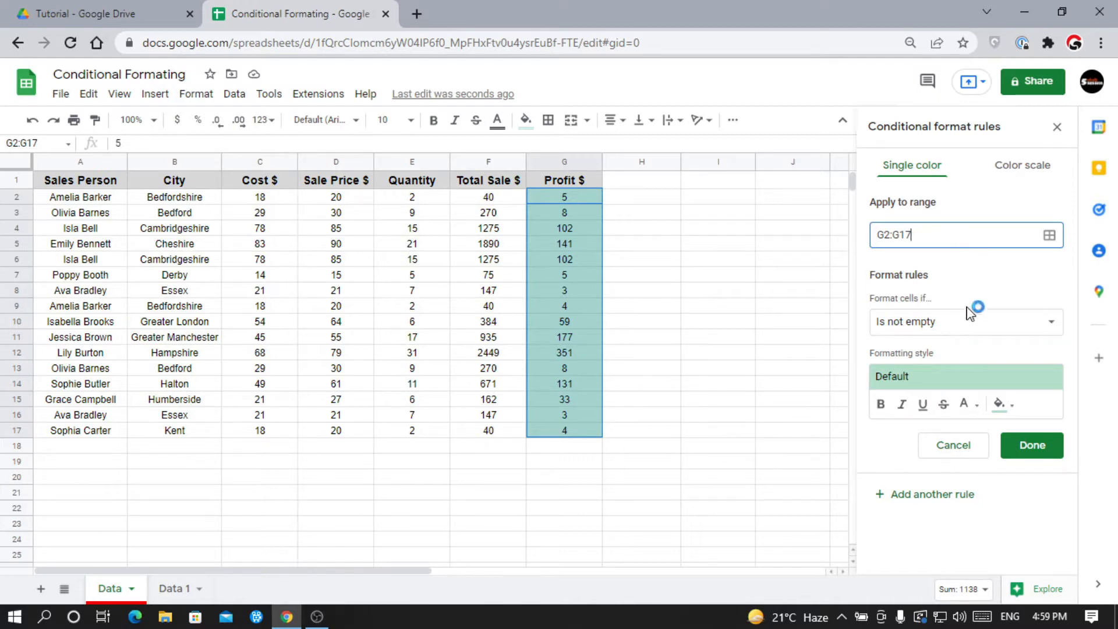
# Browse the 'Format cells if' condition list, leaving it open.
pyautogui.click(965, 329)
pyautogui.scroll(-2, 961, 373)
pyautogui.scroll(-2, 962, 375)
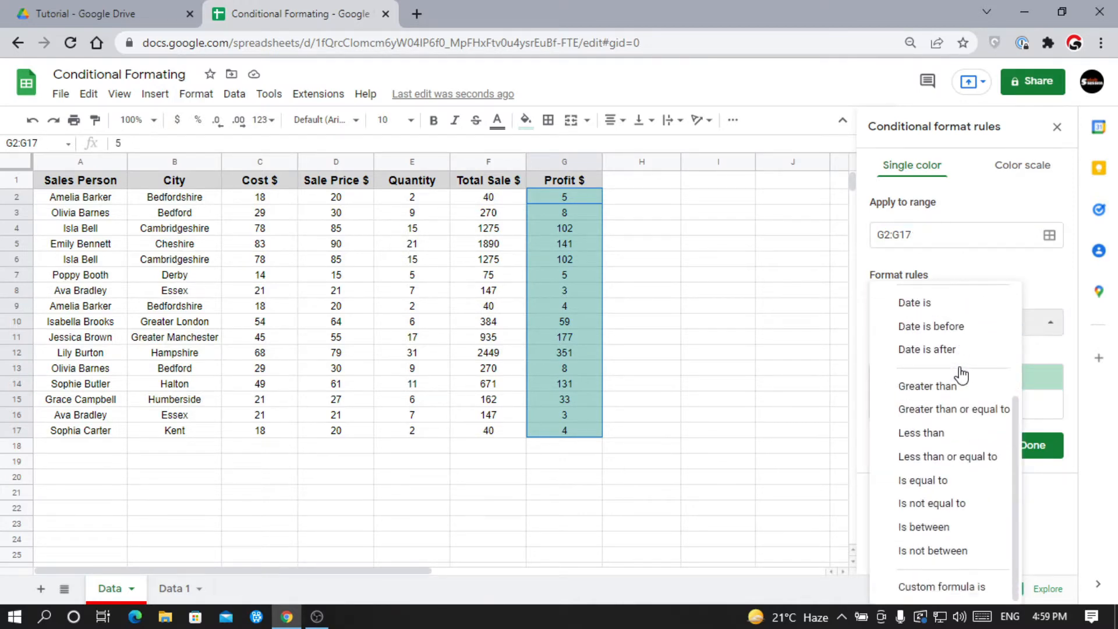
pyautogui.scroll(3, 962, 401)
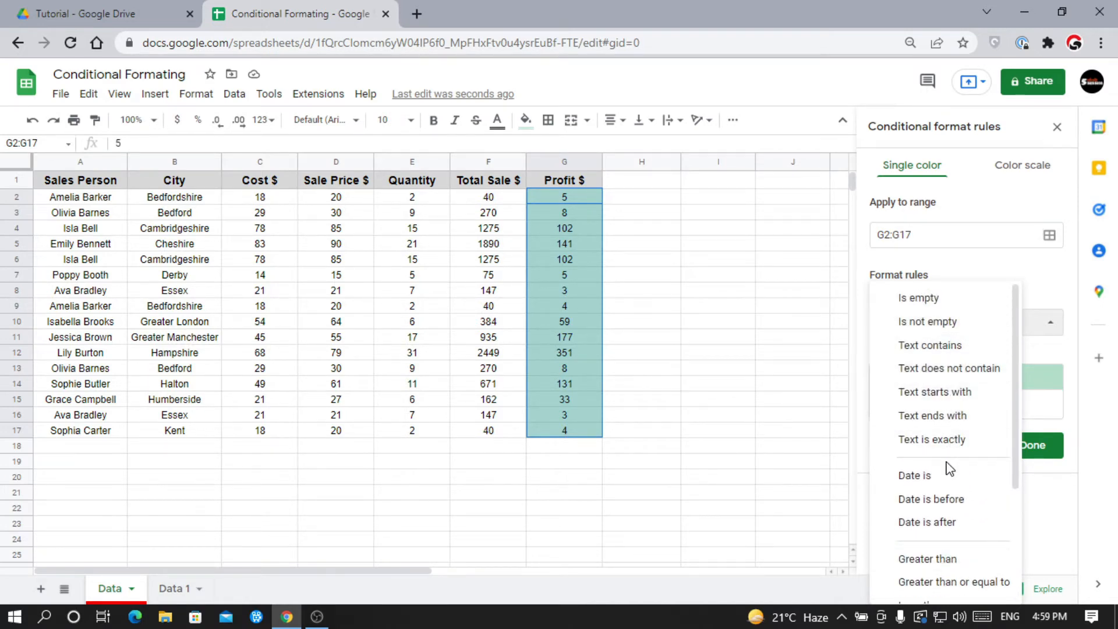
pyautogui.scroll(-2, 950, 469)
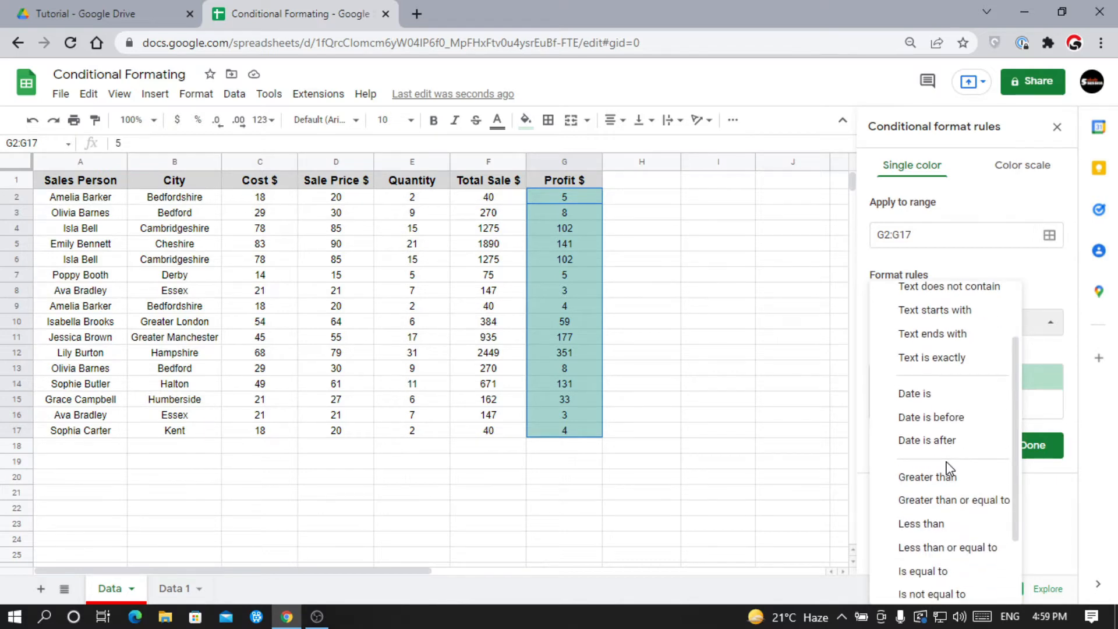
pyautogui.click(1034, 293)
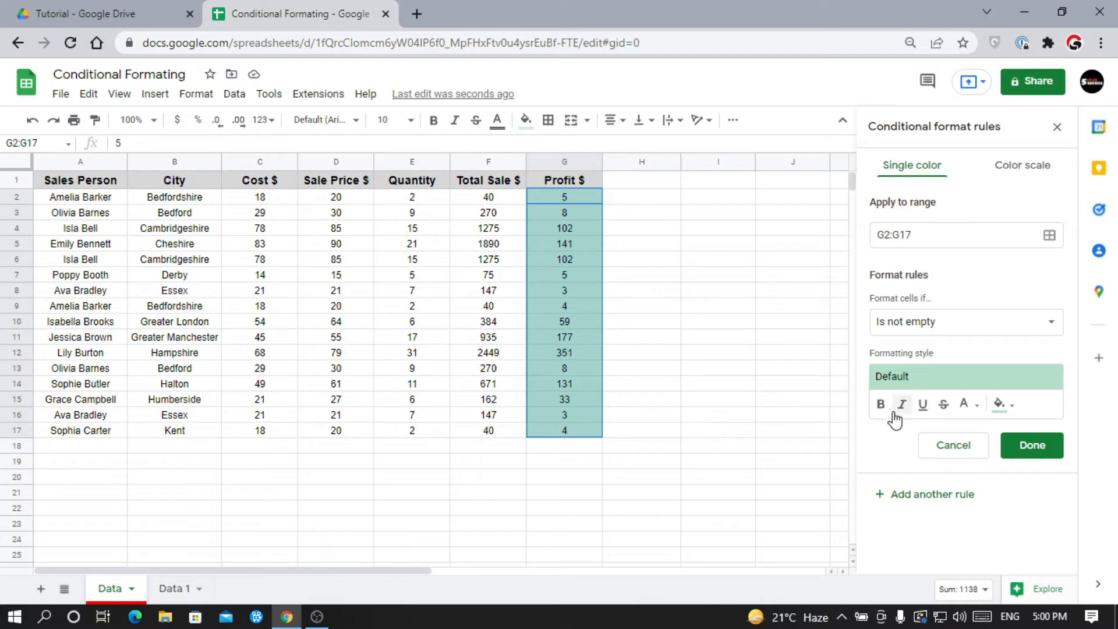
pyautogui.click(921, 326)
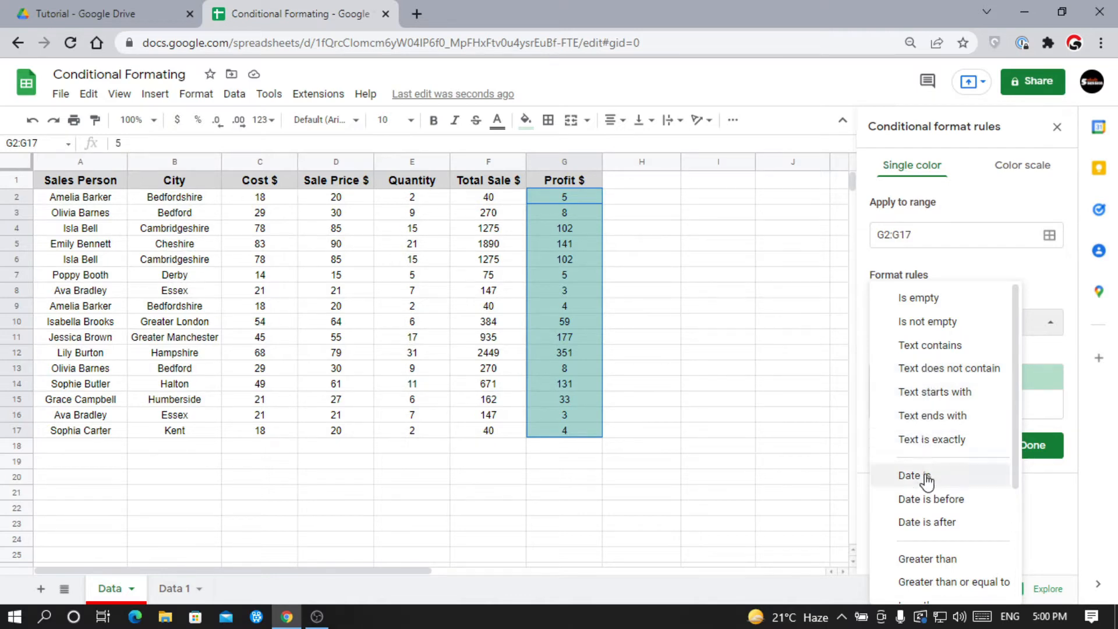
# Change the Profit rule to 'Greater than' 100, shading 102, 141, 102, 177, 351 and 131.
pyautogui.click(922, 559)
pyautogui.click(921, 355)
pyautogui.write('100')
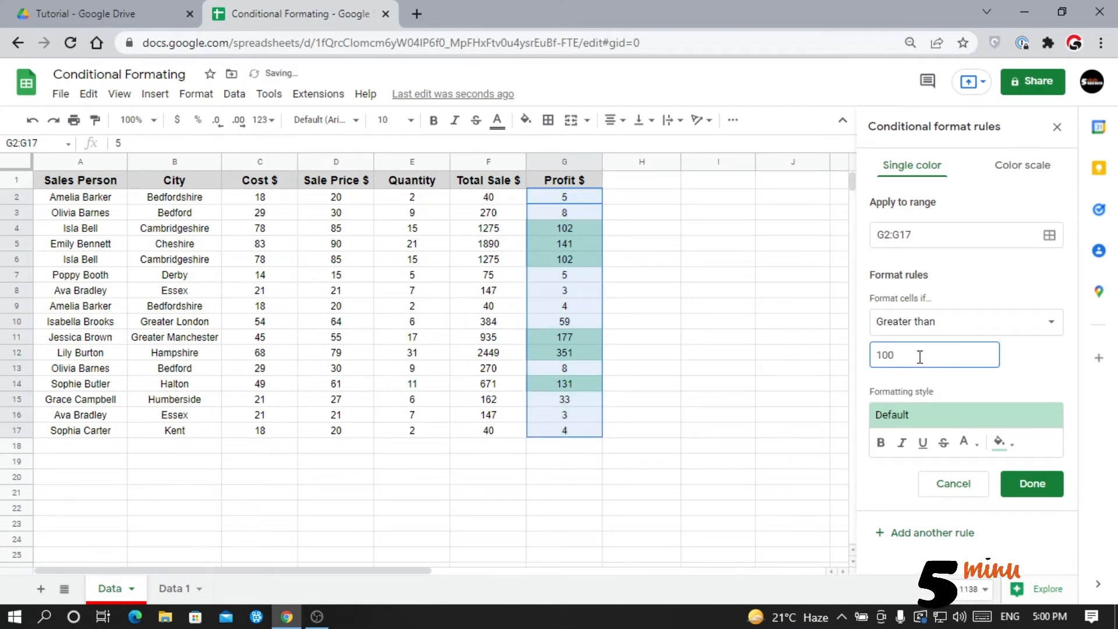
pyautogui.click(1034, 484)
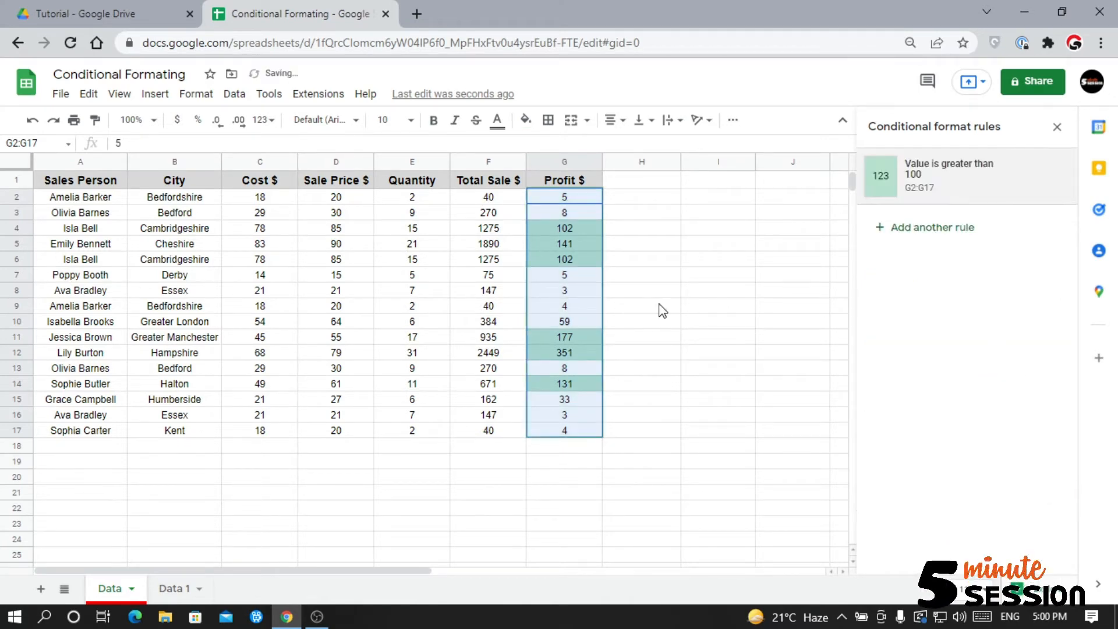
pyautogui.click(553, 308)
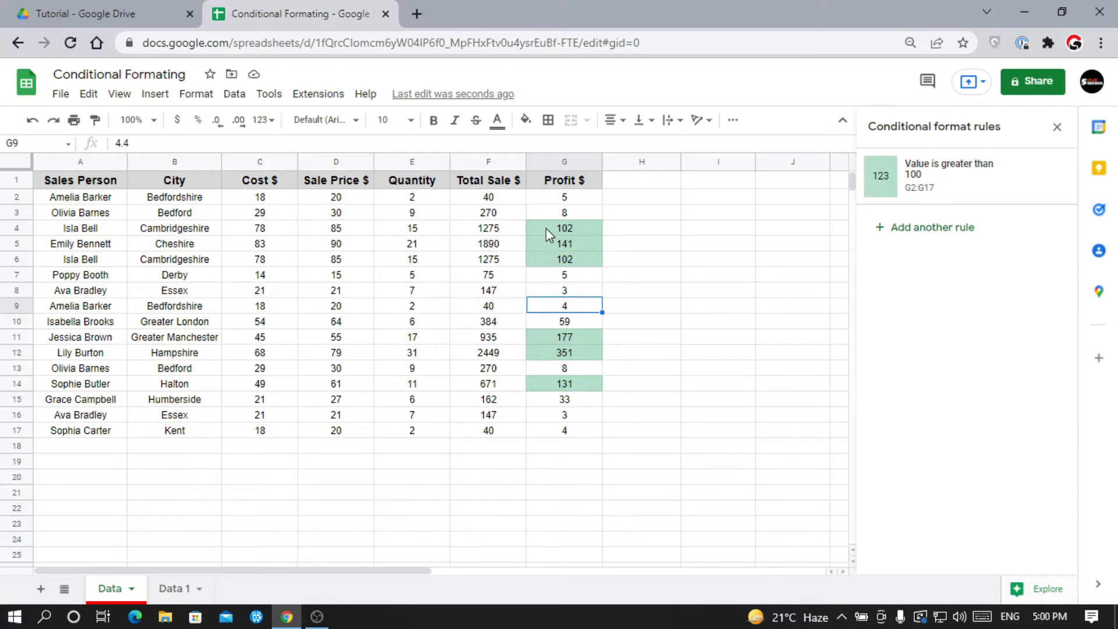
# Select the Sales Person names A2:A17, noting the repeated names, and add another rule.
pyautogui.moveTo(81, 197); pyautogui.dragTo(80, 213)
pyautogui.moveTo(82, 282); pyautogui.dragTo(76, 440)
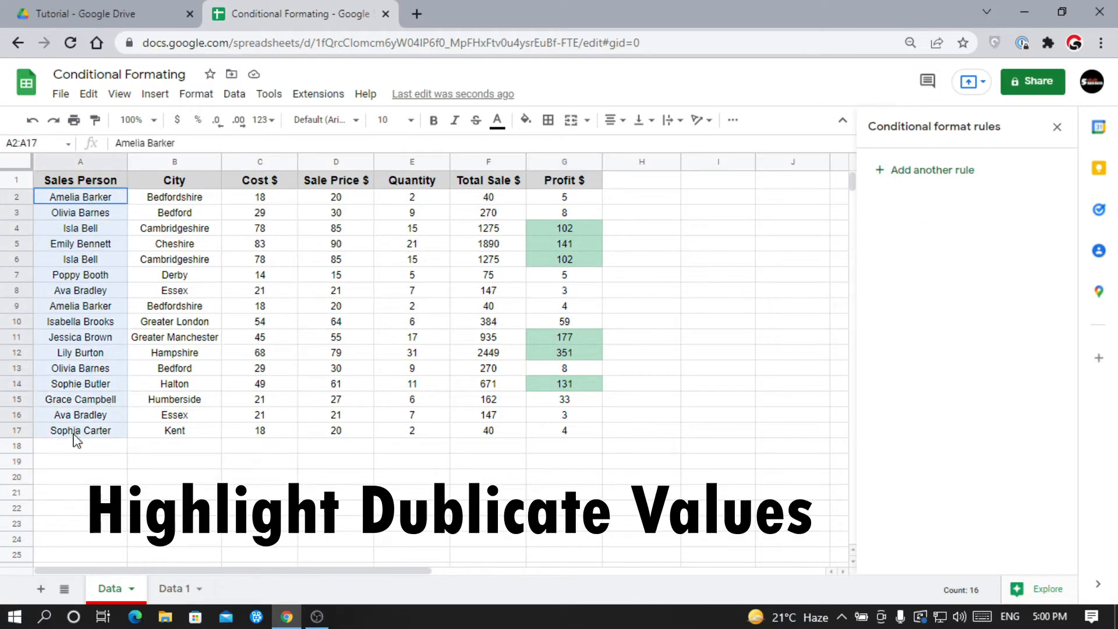
pyautogui.click(83, 309)
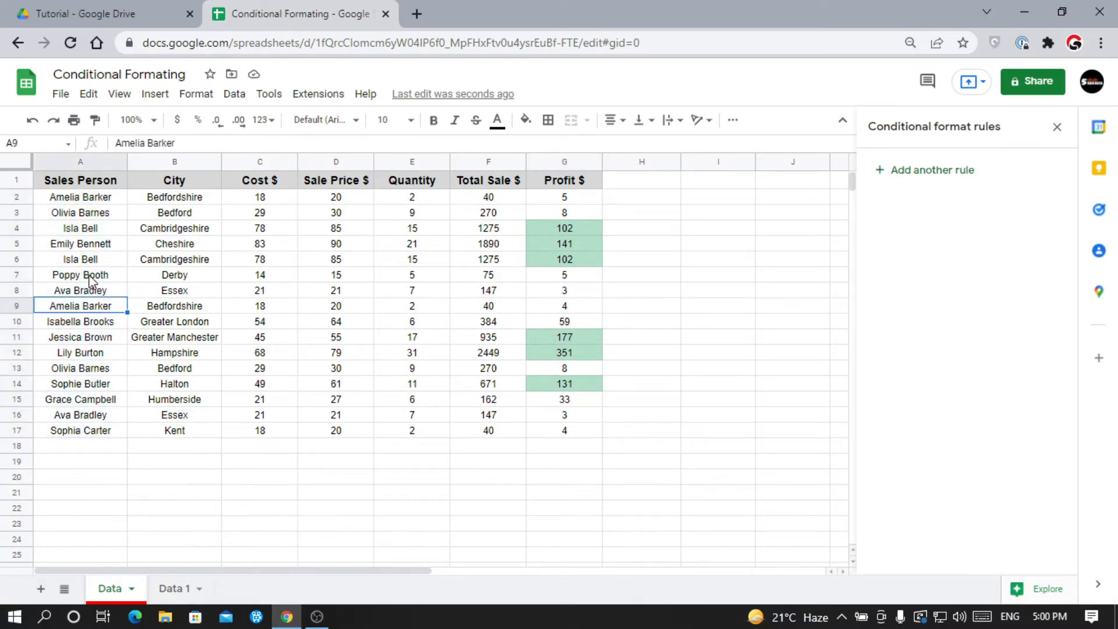
pyautogui.click(105, 200)
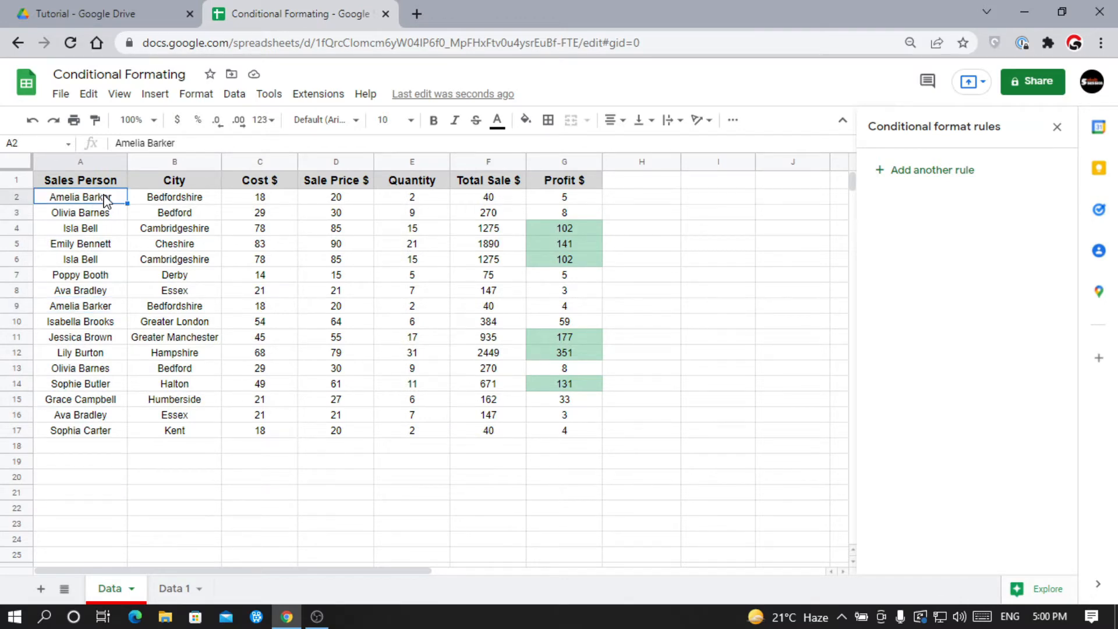
pyautogui.moveTo(105, 200); pyautogui.dragTo(68, 429)
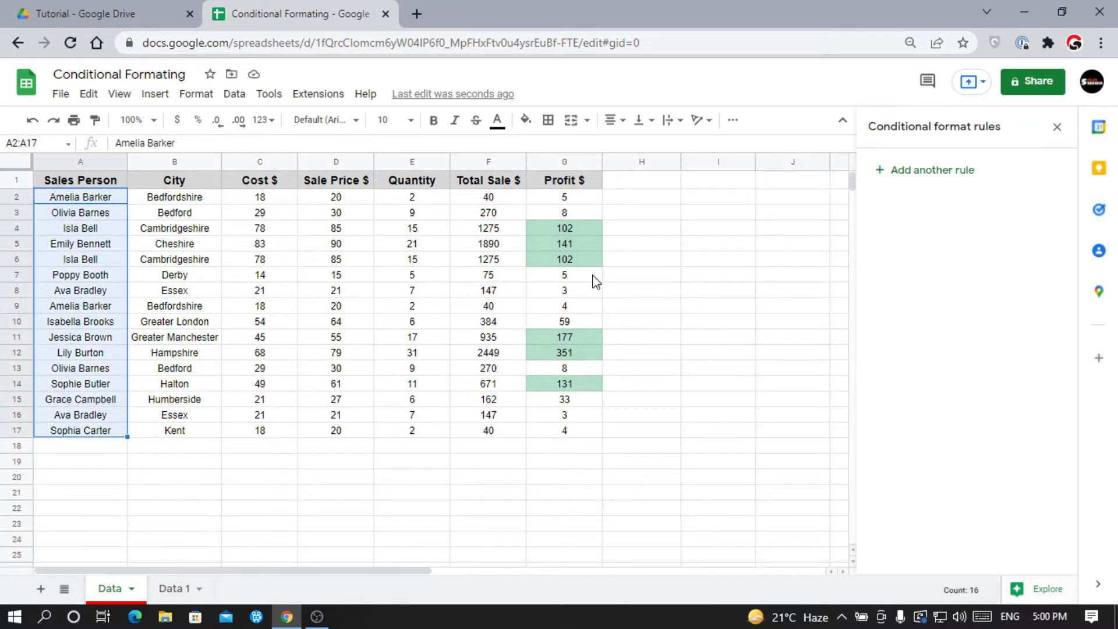
pyautogui.click(953, 173)
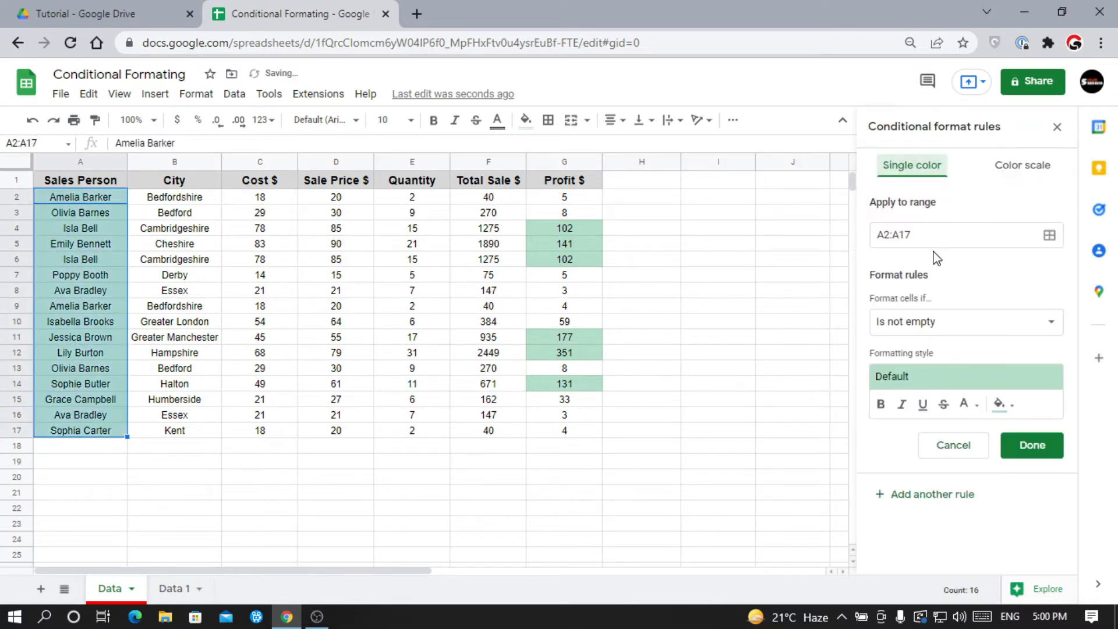
# Set the name rule to custom formula =countif(A2:A17,A2)>1 and save it.
pyautogui.click(936, 325)
pyautogui.scroll(-3, 944, 512)
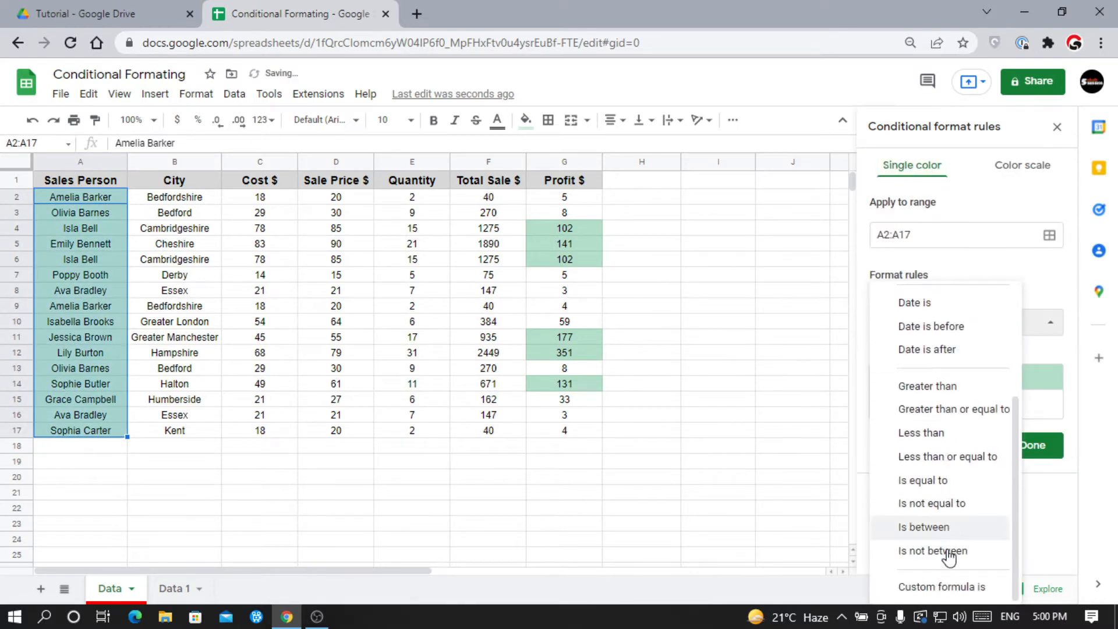
pyautogui.click(938, 589)
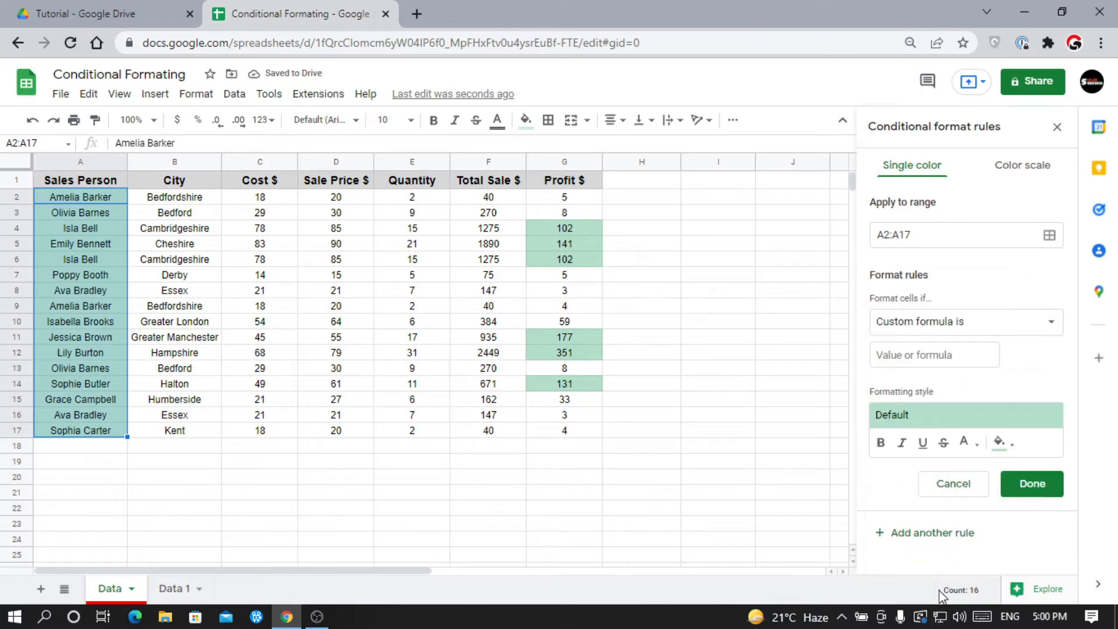
pyautogui.click(911, 349)
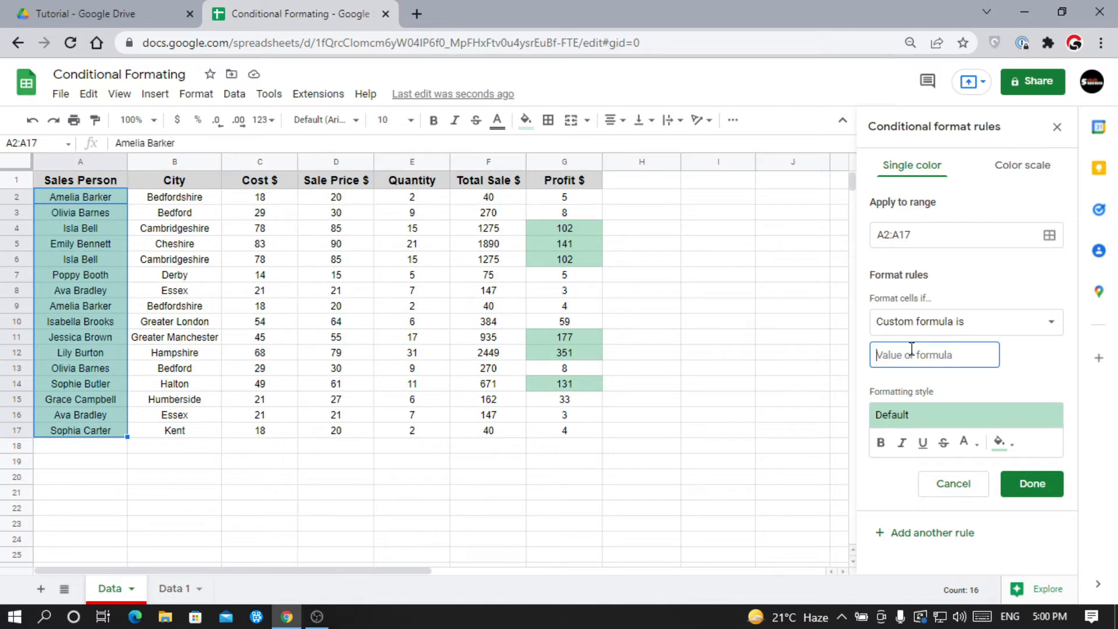
pyautogui.write('=countif(')
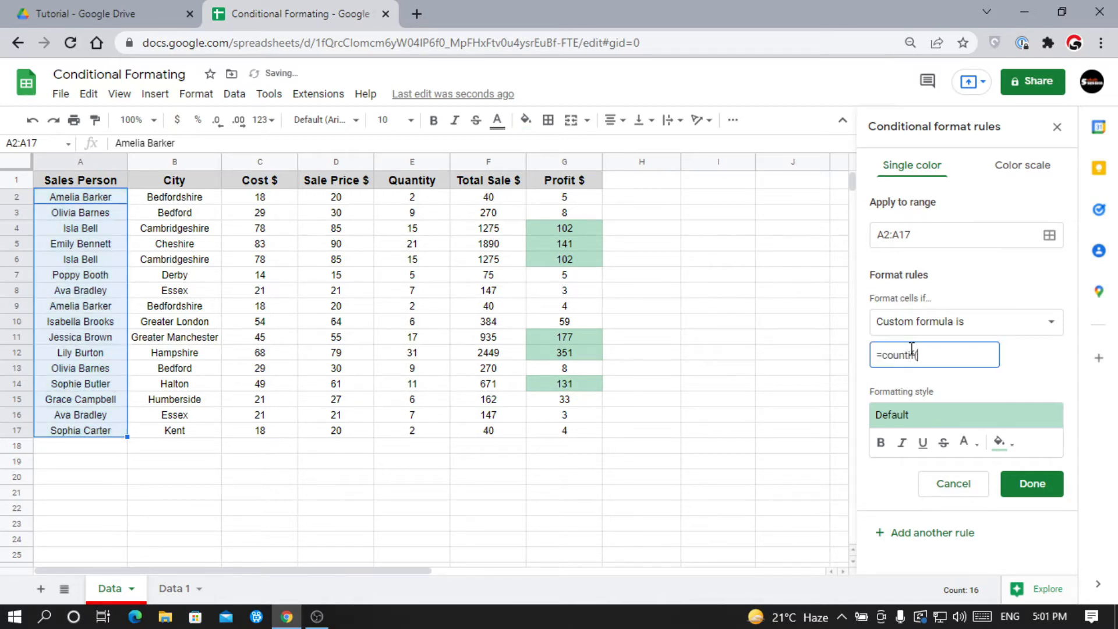
pyautogui.write('A2:A17,A2')
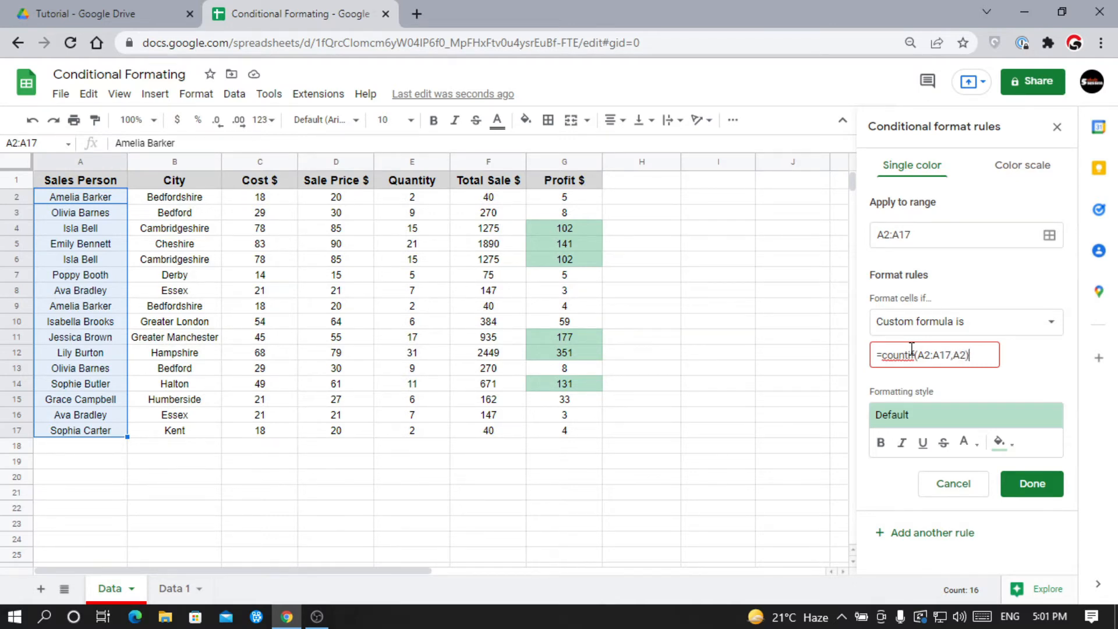
pyautogui.press('Return')
pyautogui.write('1')
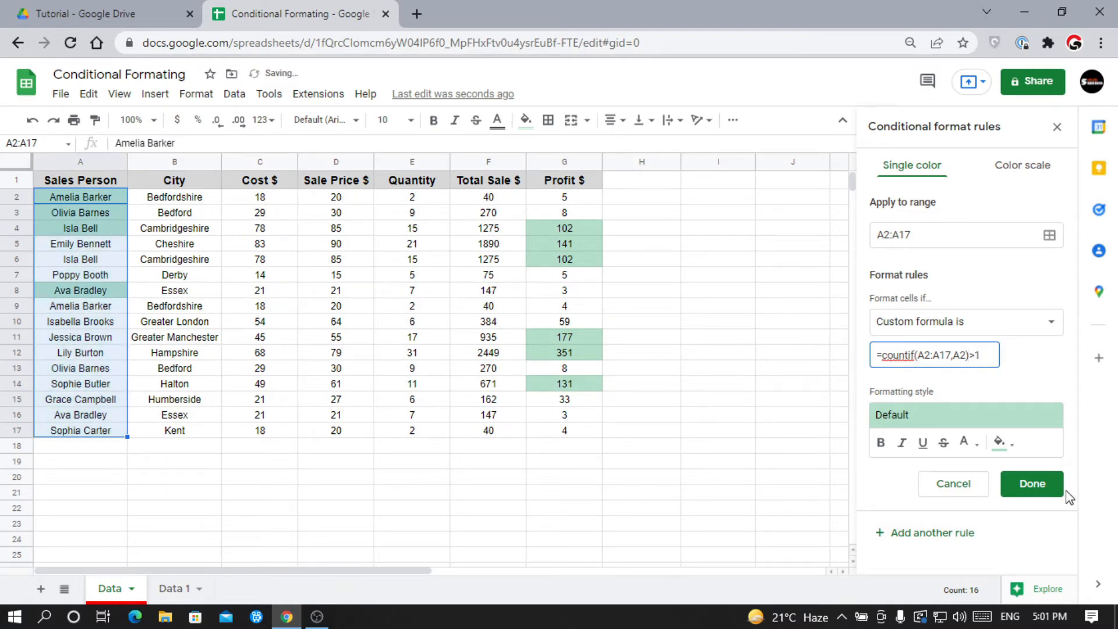
pyautogui.click(1048, 489)
# Review the highlighted duplicate names in A2, A3, A4 and A8.
pyautogui.click(98, 241)
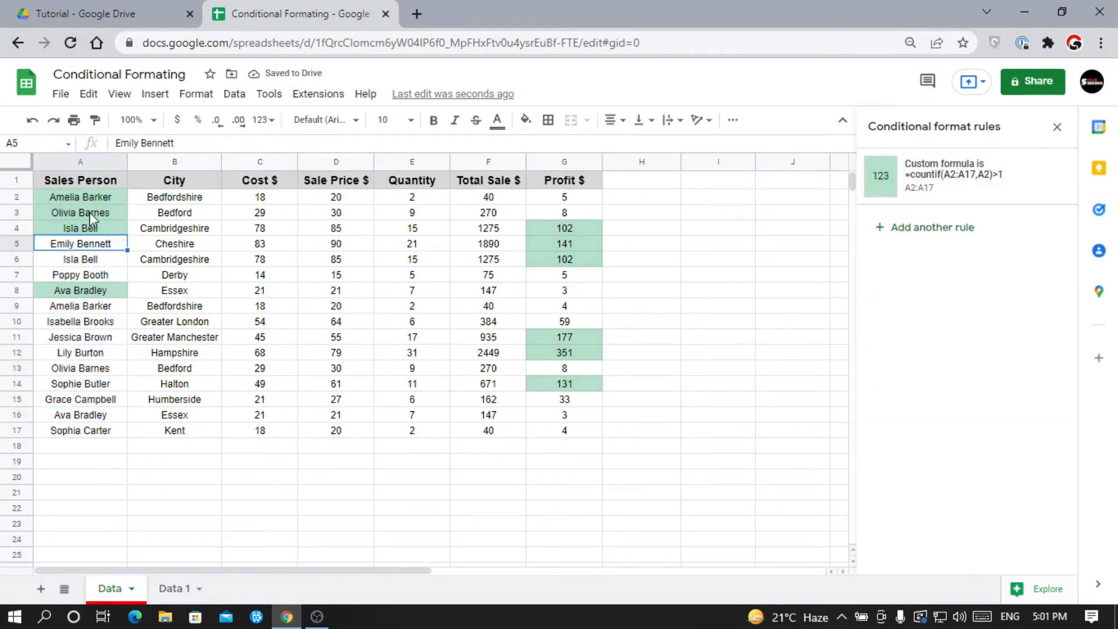
pyautogui.moveTo(92, 197); pyautogui.dragTo(82, 429)
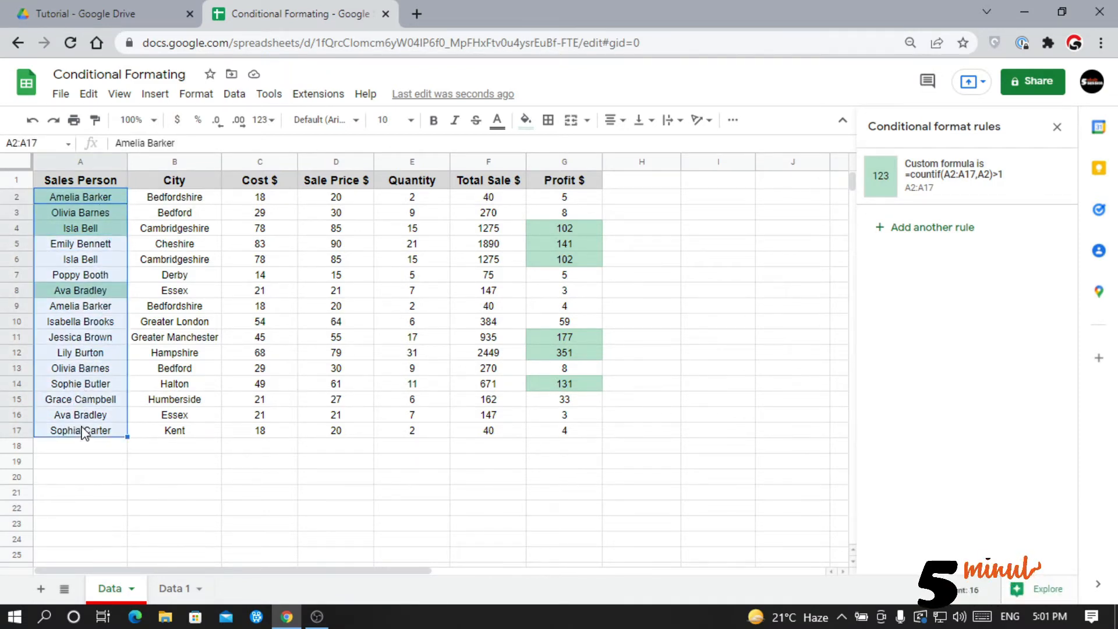
pyautogui.click(113, 277)
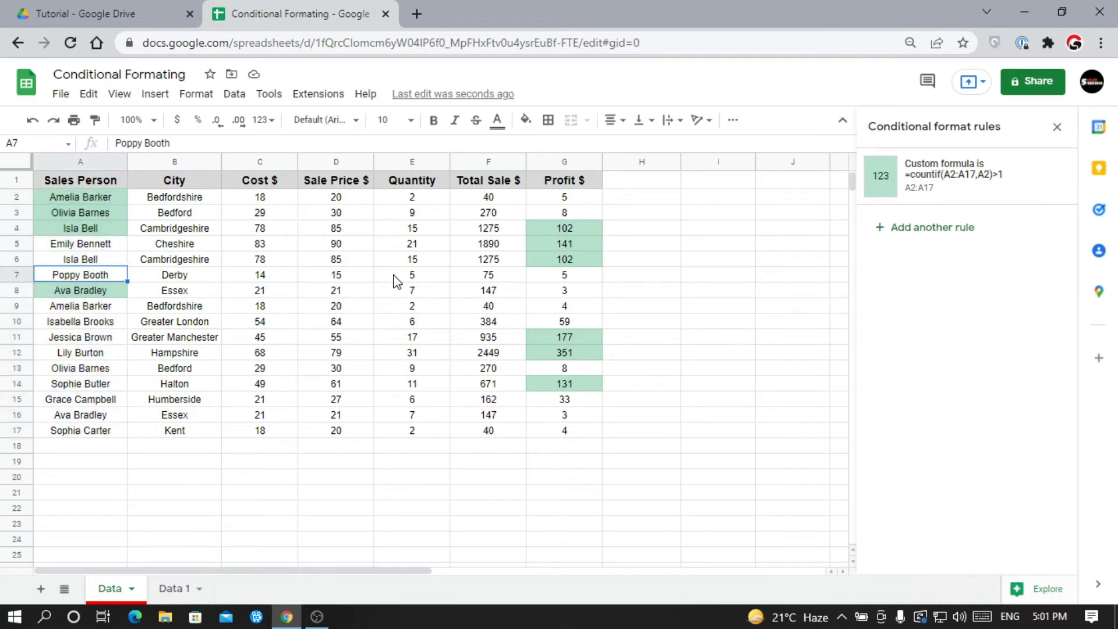
# Create a new blank spreadsheet from the File menu.
pyautogui.click(61, 95)
pyautogui.moveTo(85, 119)
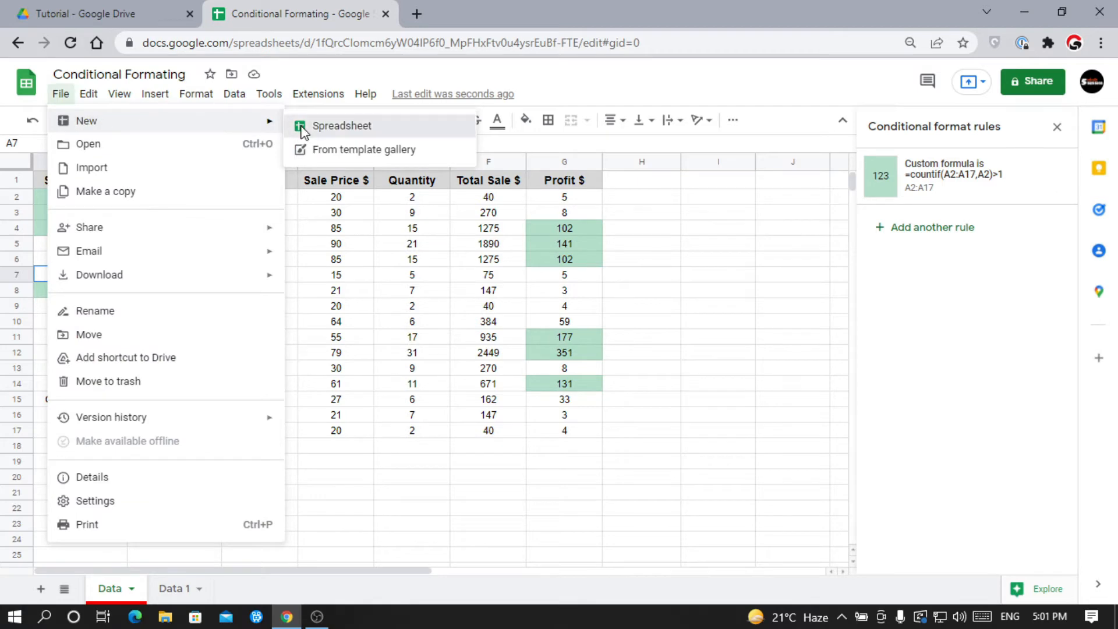
pyautogui.click(299, 128)
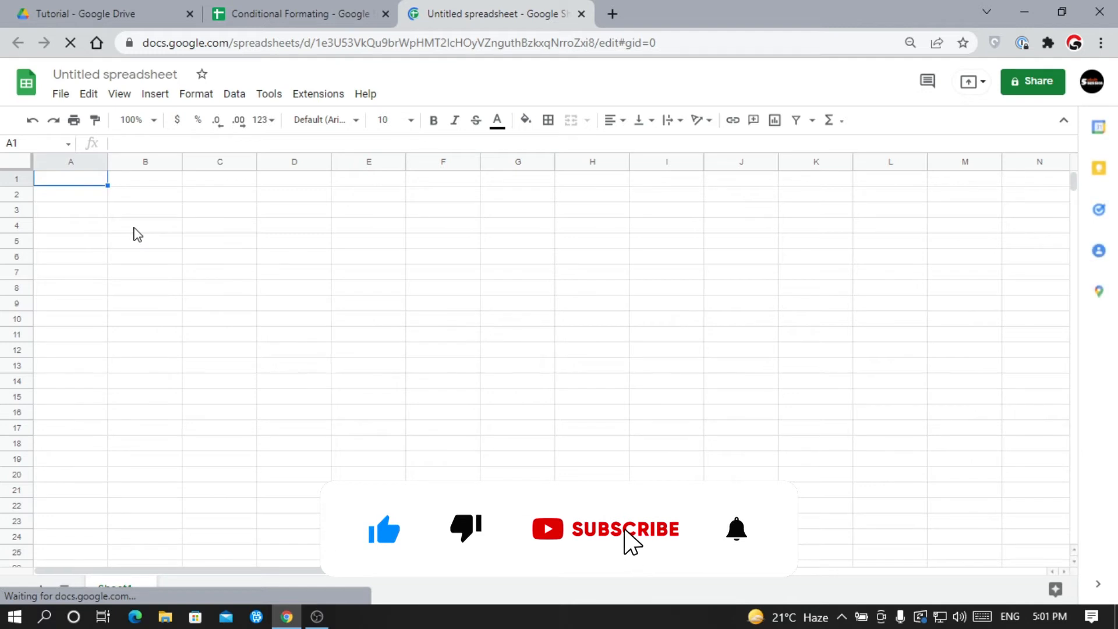
# Enter 100 in cell B4, then go back to the Conditional Formating file.
pyautogui.click(134, 229)
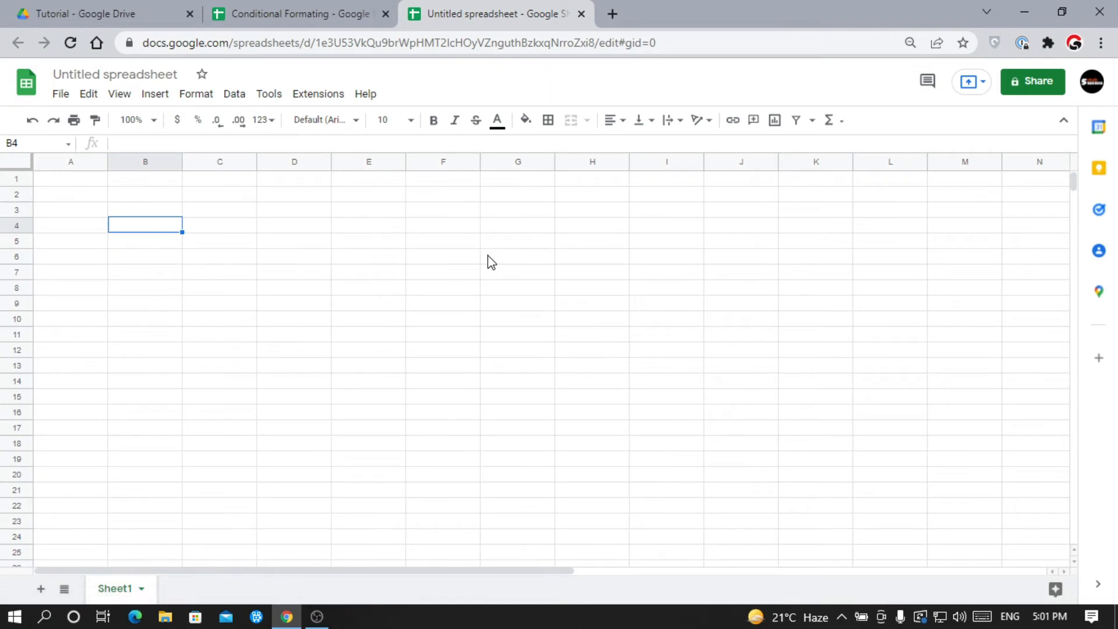
pyautogui.write('100')
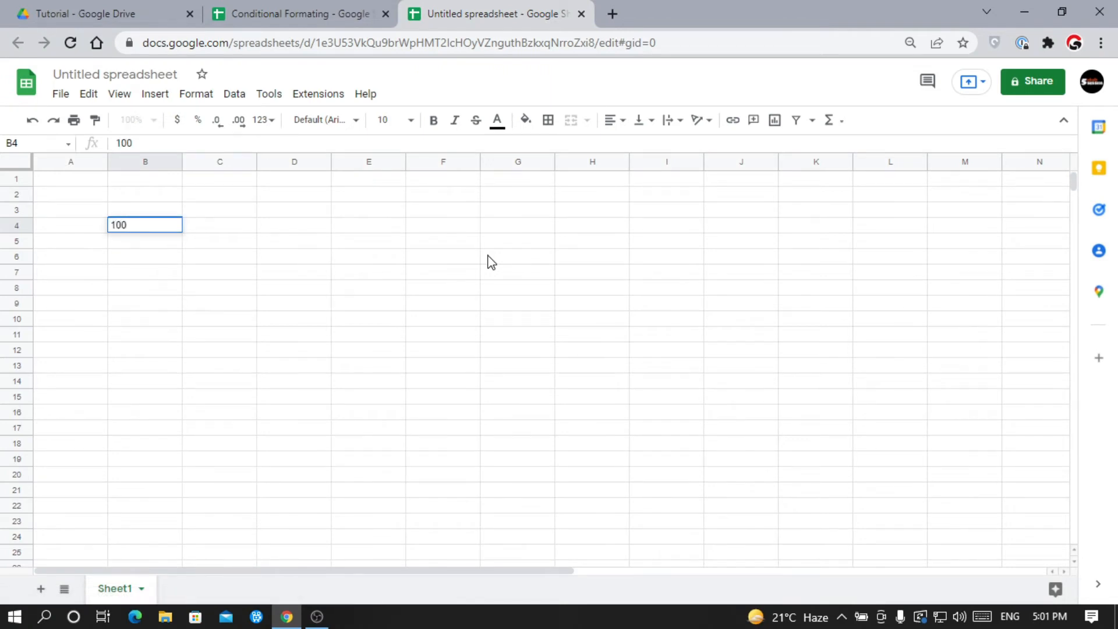
pyautogui.press('Return')
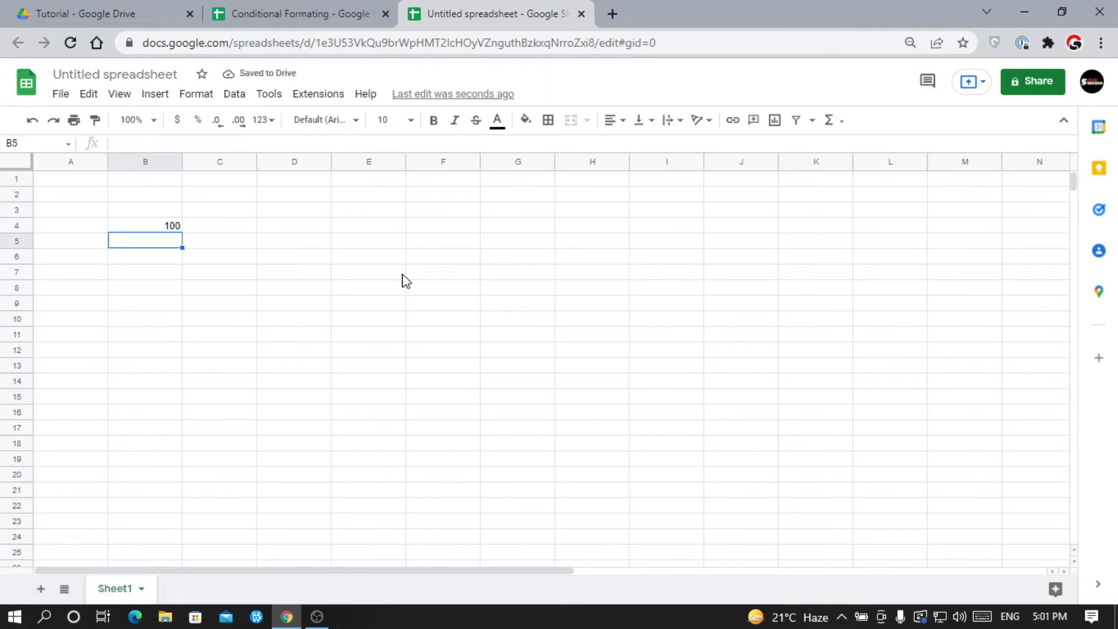
pyautogui.click(146, 228)
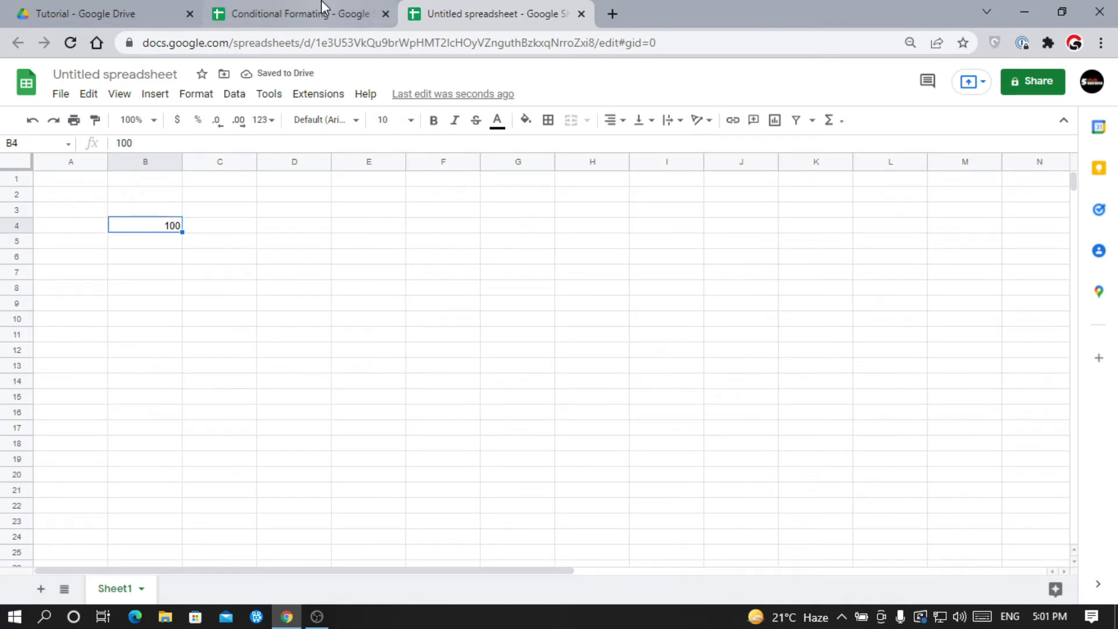
pyautogui.click(317, 13)
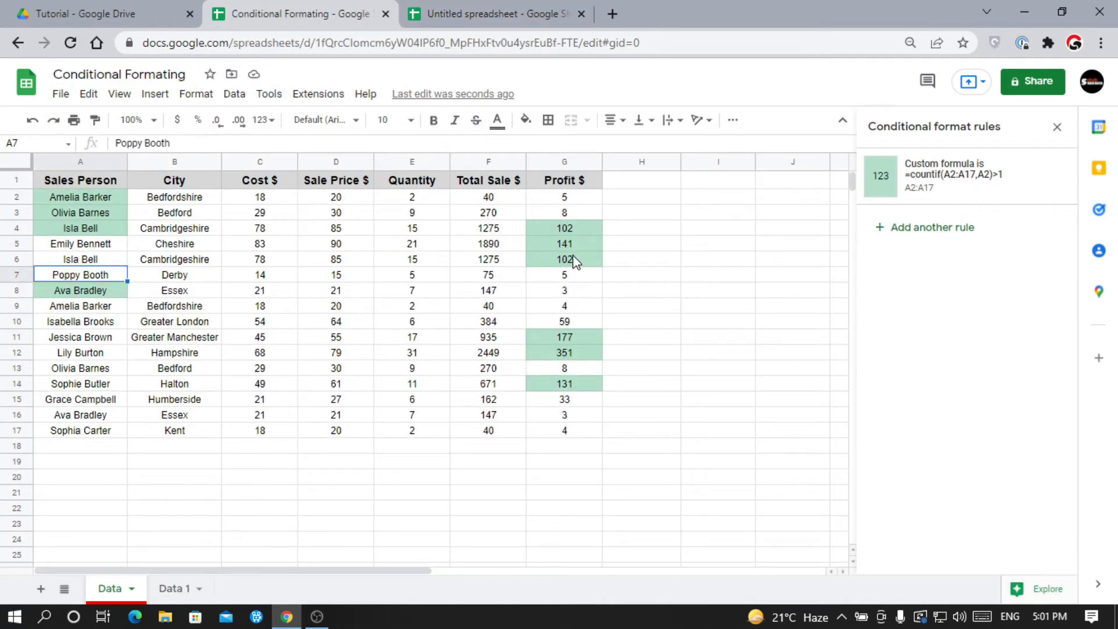
# Delete the Profit column's 'Value is greater than 100' rule and select cell H5.
pyautogui.moveTo(564, 199); pyautogui.dragTo(553, 432)
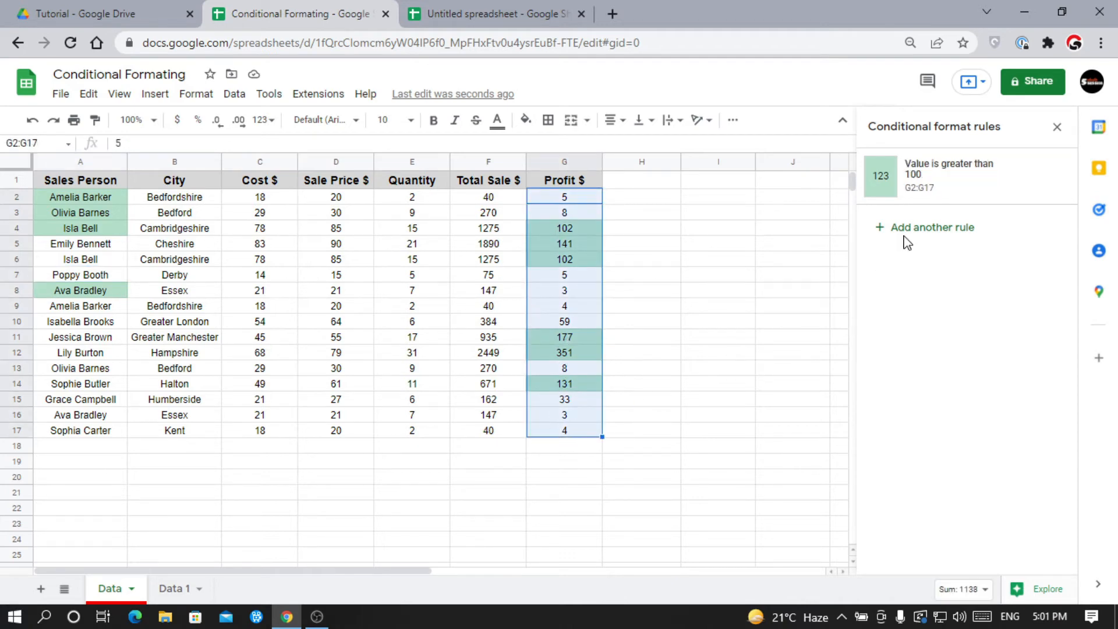
pyautogui.click(1051, 178)
pyautogui.click(646, 249)
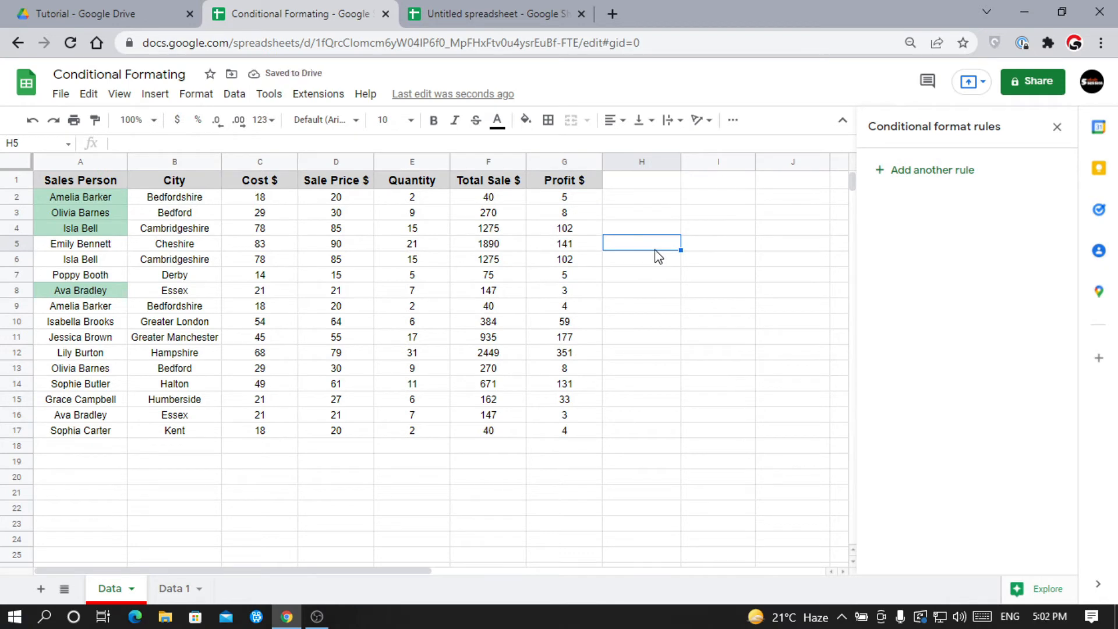
# Enter =IMPORTRANGE with the new spreadsheet's URL and "Sheet1!B4" in H5.
pyautogui.write('=IMPORTRANGE(')
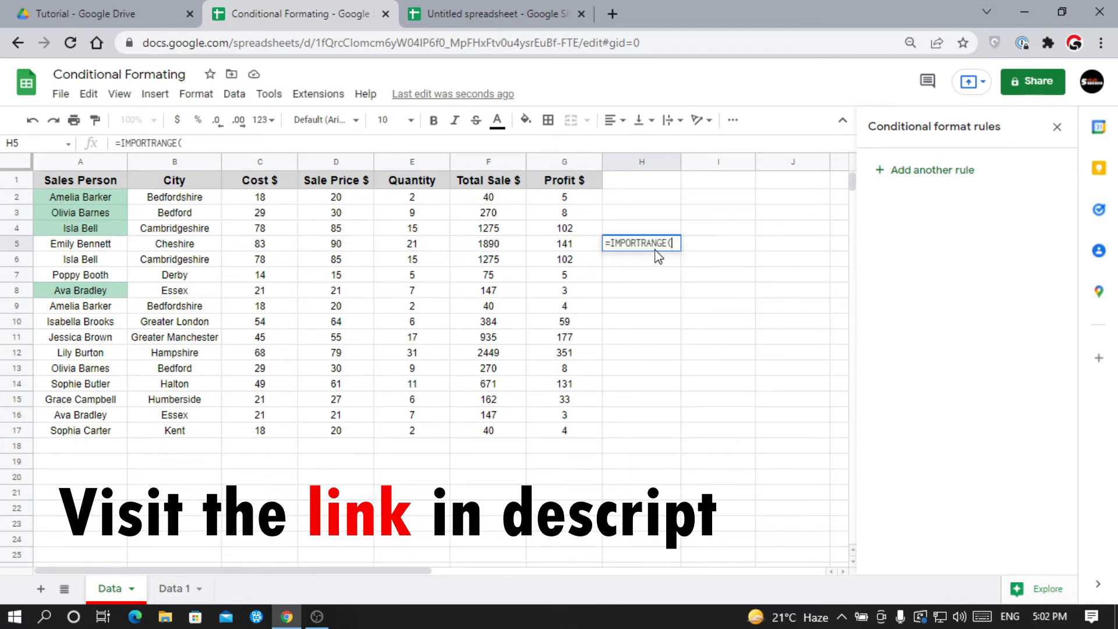
pyautogui.click(490, 13)
pyautogui.click(476, 43)
pyautogui.click(291, 13)
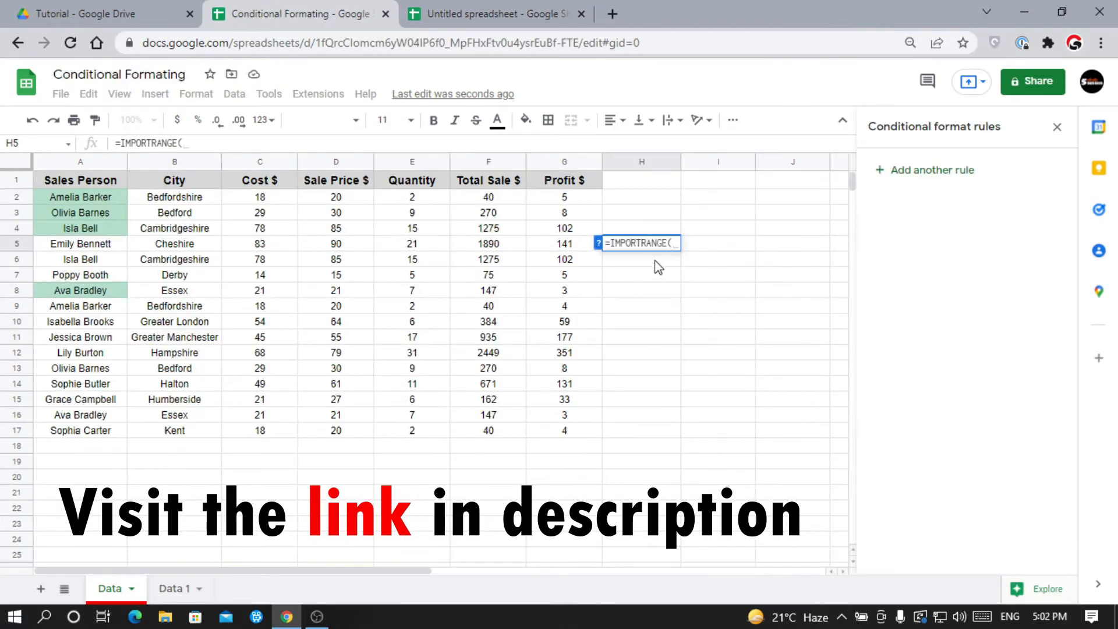
pyautogui.write('"')
pyautogui.write('",')
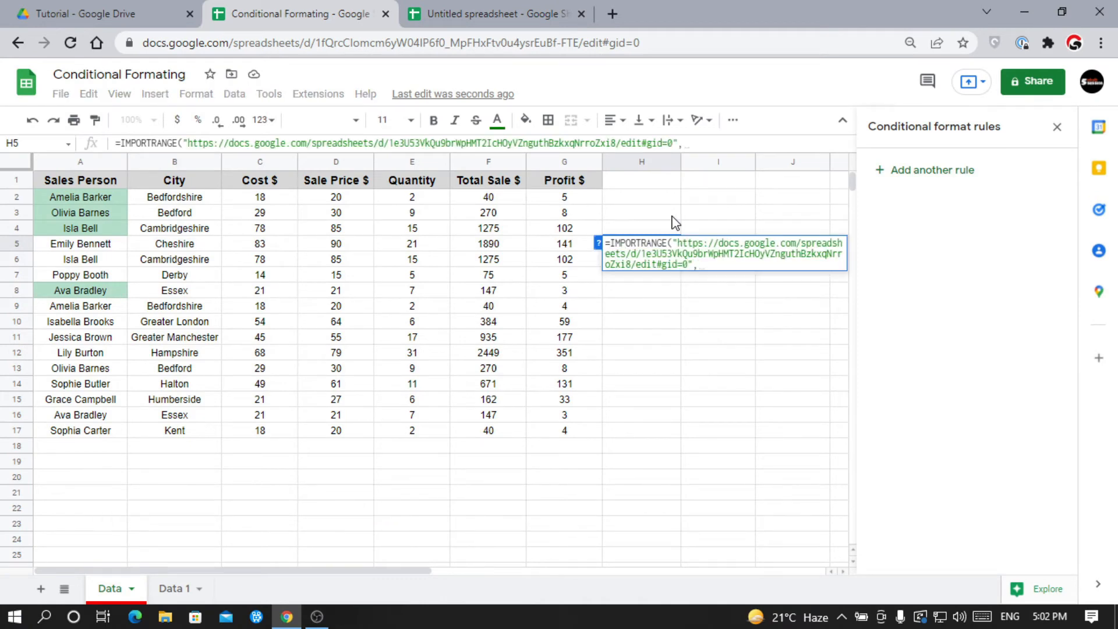
pyautogui.write('"')
pyautogui.write('Sheet1!')
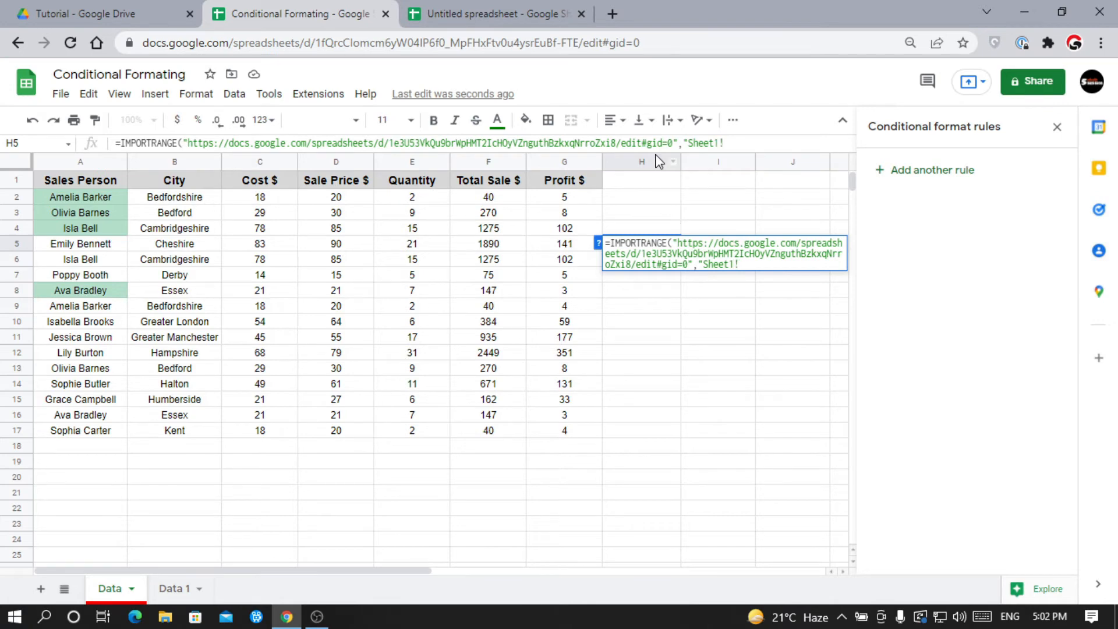
pyautogui.click(472, 9)
pyautogui.click(313, 8)
pyautogui.write('1!B4")')
pyautogui.press('Return')
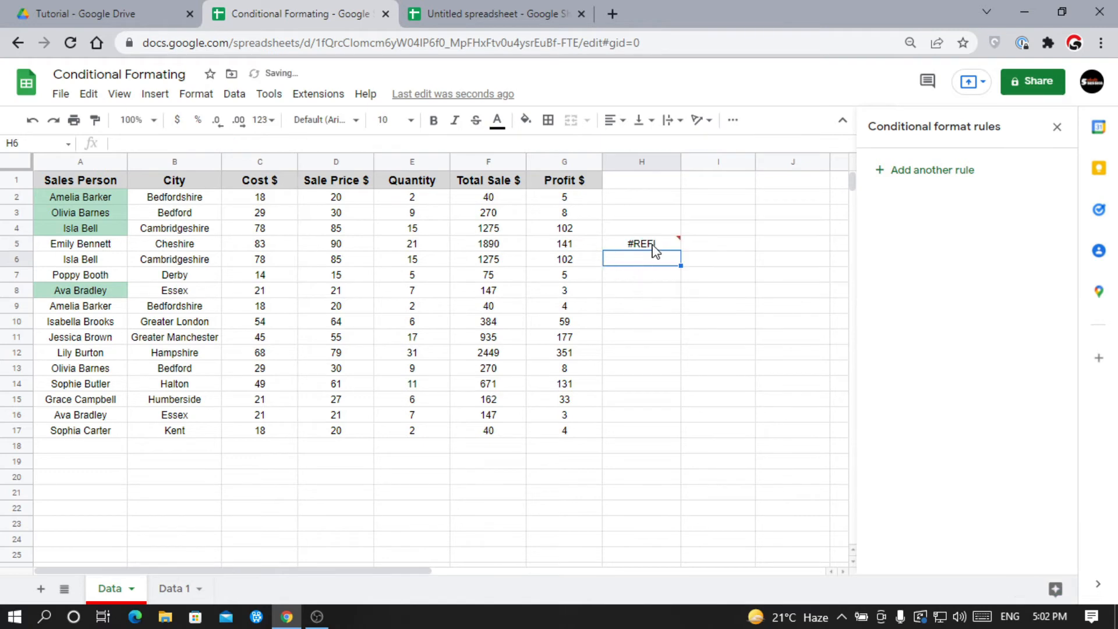
# Check that H5 shows the imported 100 and review its formula.
pyautogui.moveTo(656, 250)
pyautogui.click(643, 244)
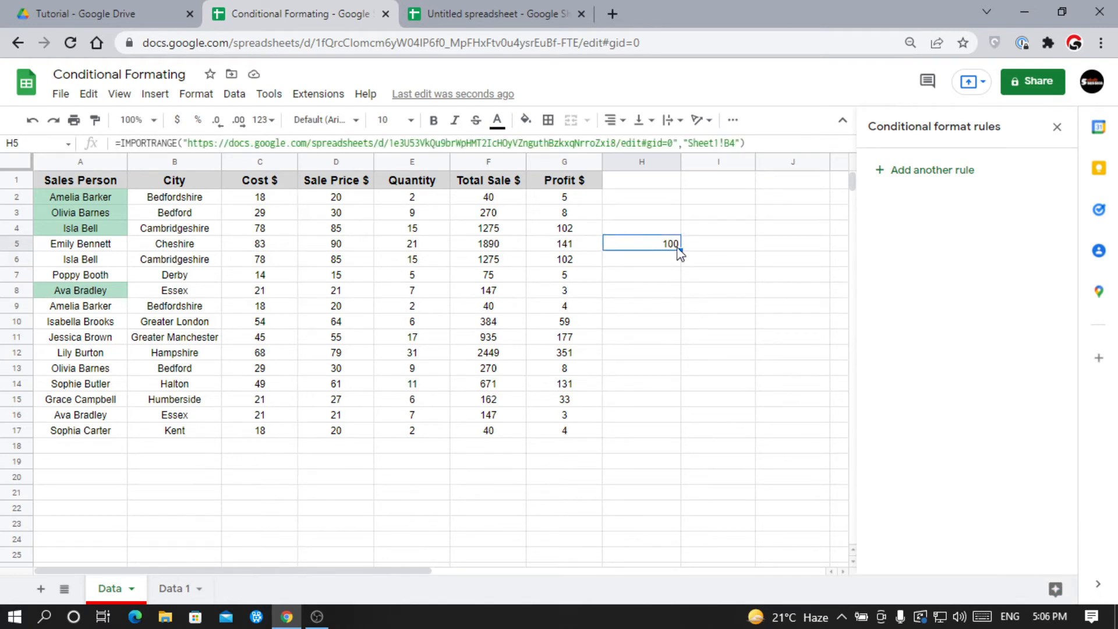
pyautogui.moveTo(761, 145); pyautogui.dragTo(124, 143)
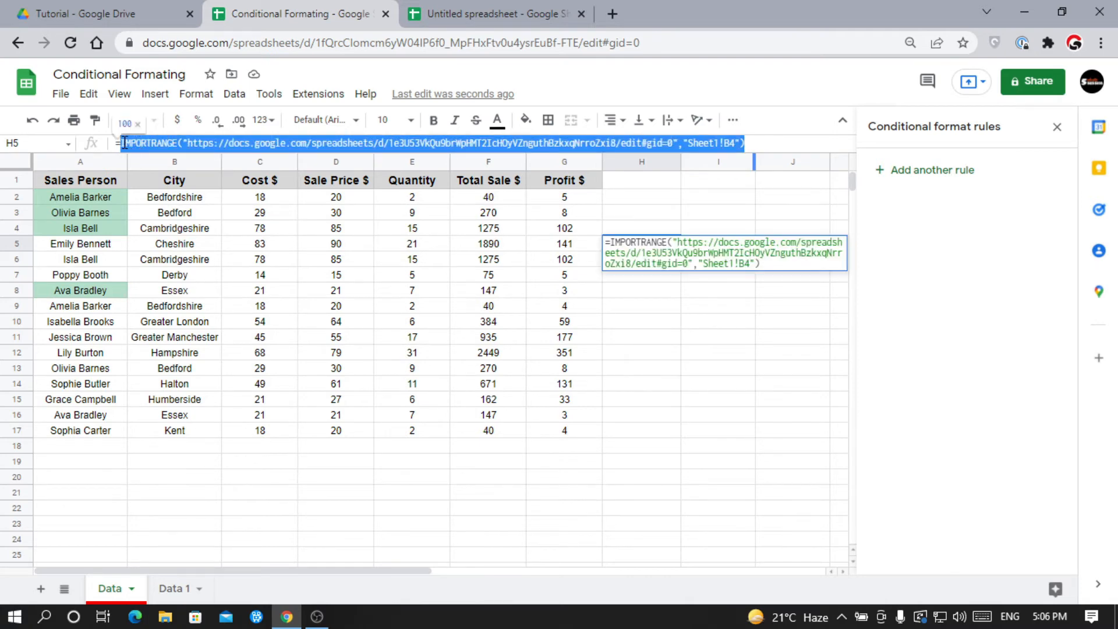
pyautogui.press('Escape')
pyautogui.click(553, 198)
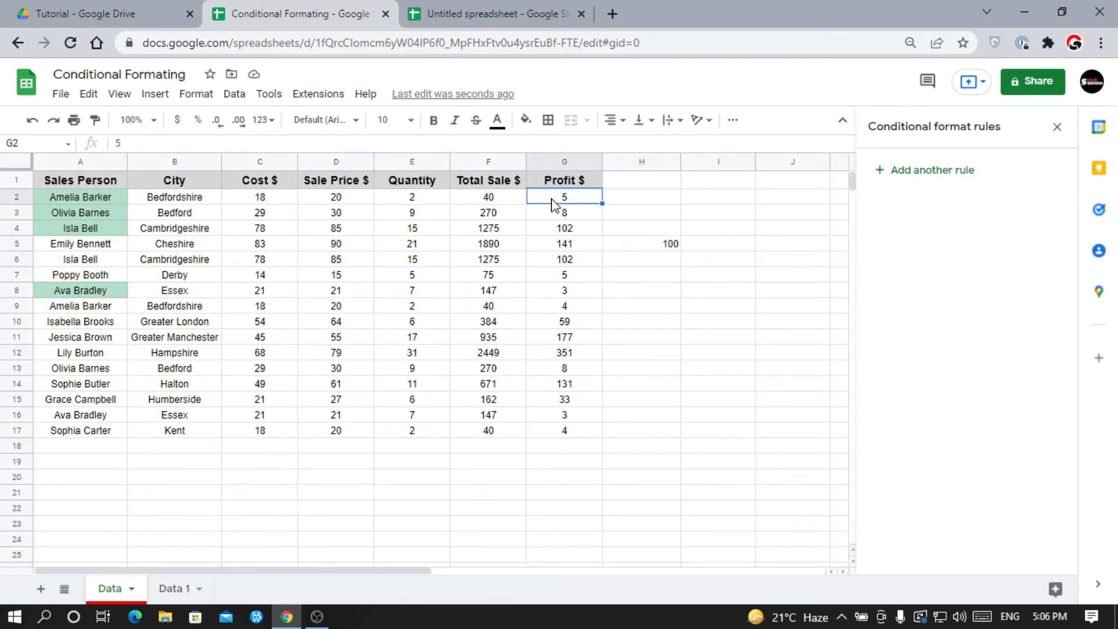
# Add a custom-formula rule =G2>IMPORTRANGE(url,"Sheet1!B4") for the profits.
pyautogui.click(941, 186)
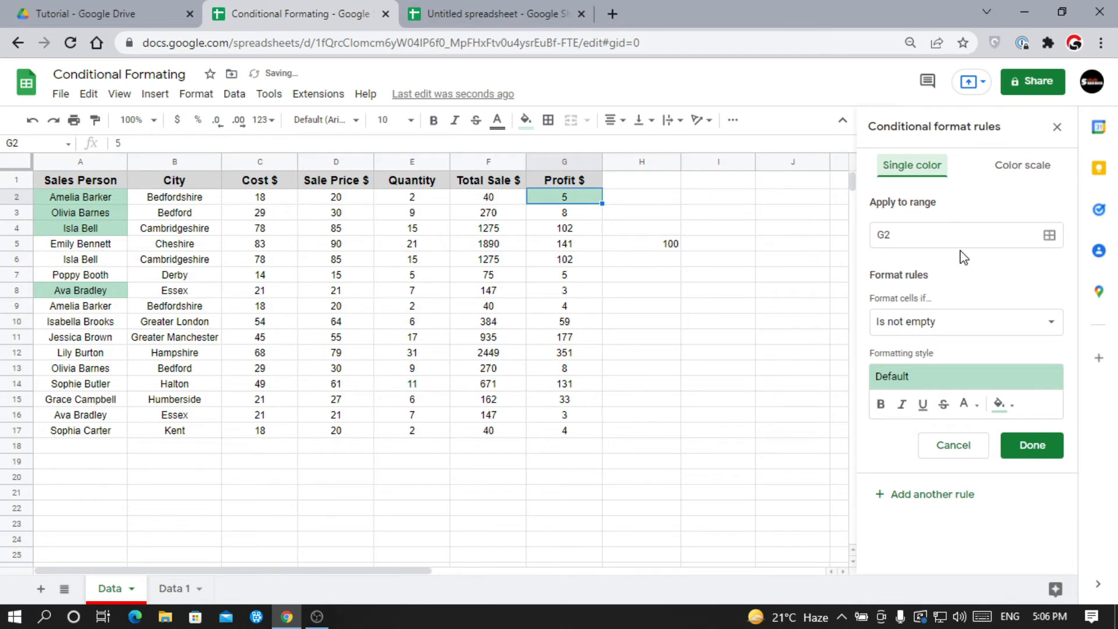
pyautogui.click(958, 338)
pyautogui.scroll(-3, 948, 491)
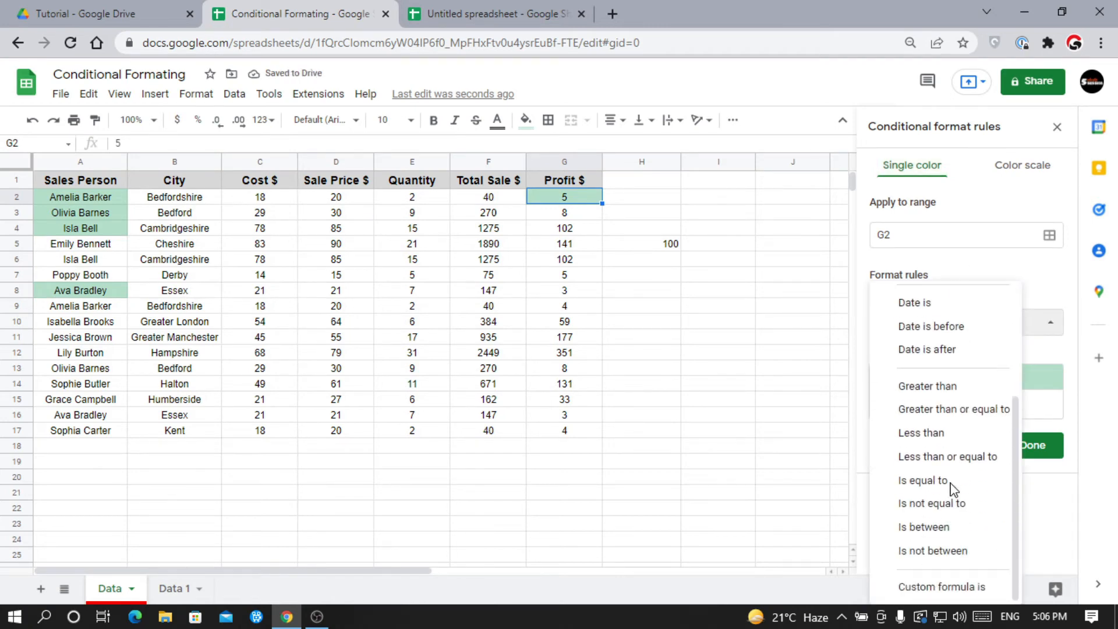
pyautogui.click(953, 587)
pyautogui.click(921, 356)
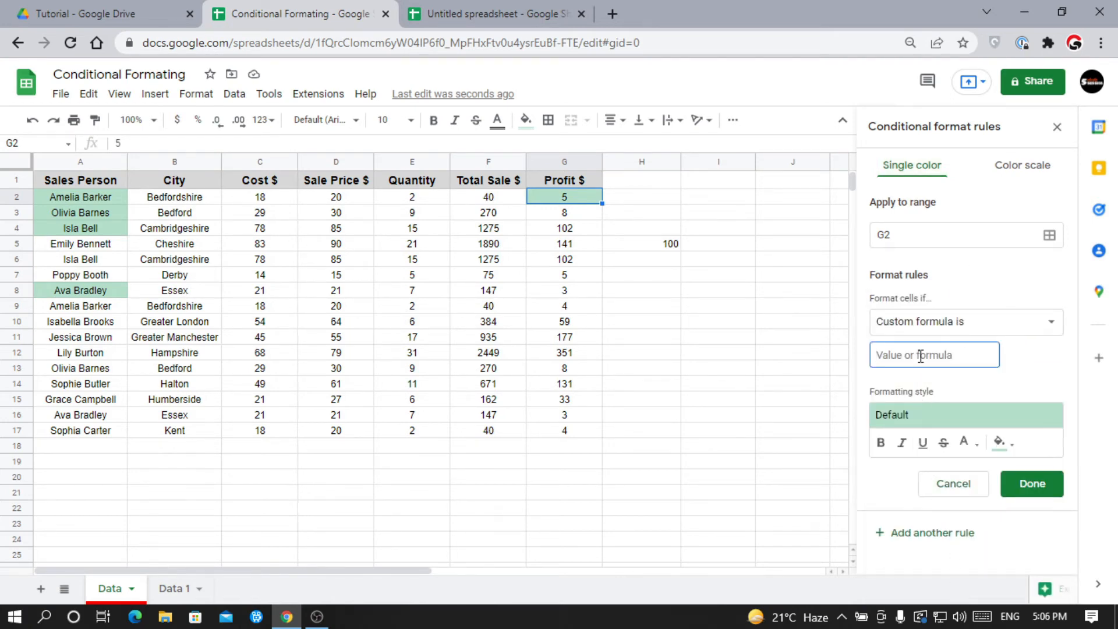
pyautogui.write('=G2')
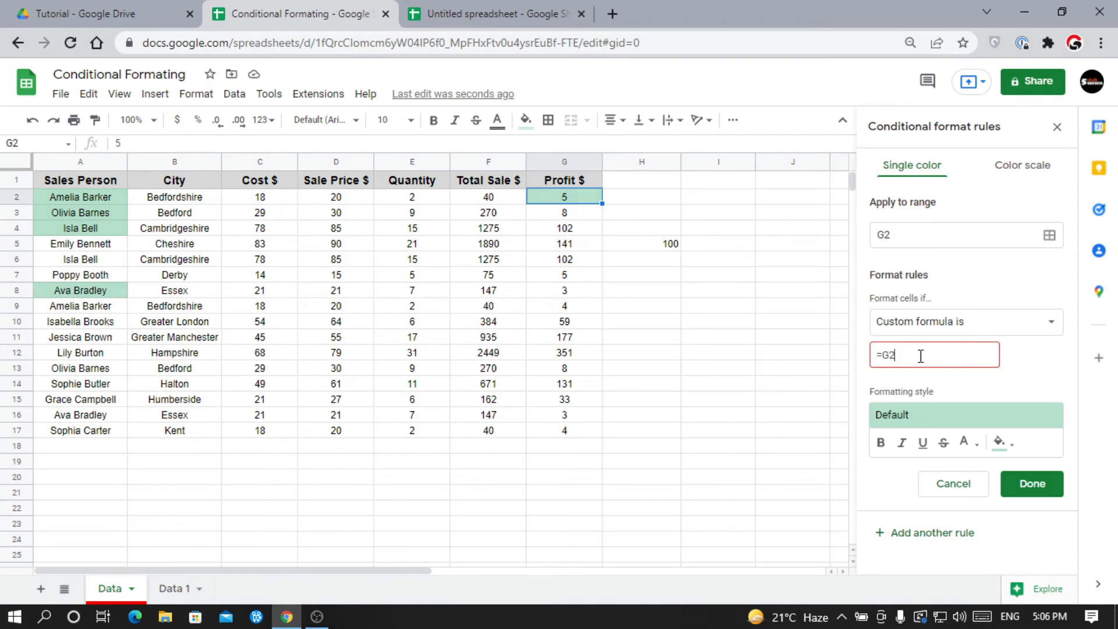
pyautogui.write('>')
pyautogui.hotkey('ctrl', 'v')
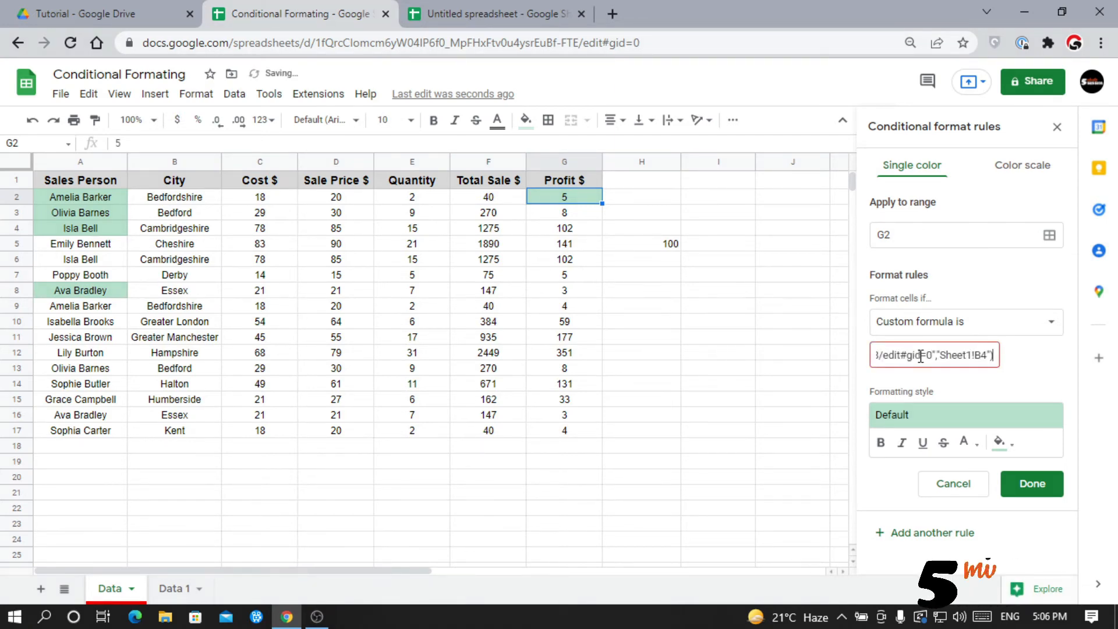
pyautogui.click(1048, 490)
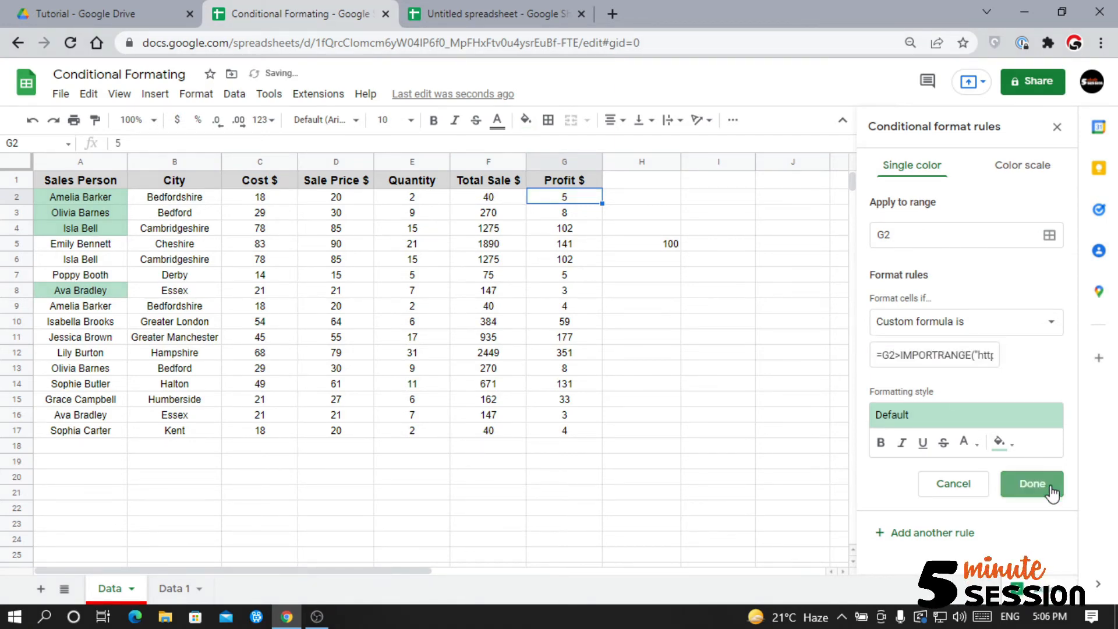
# Paint G2's formatting down to G17, highlighting profits 102, 141, 102, 177, 351 and 131.
pyautogui.click(94, 119)
pyautogui.moveTo(564, 213); pyautogui.dragTo(580, 437)
pyautogui.moveTo(577, 229); pyautogui.dragTo(579, 257)
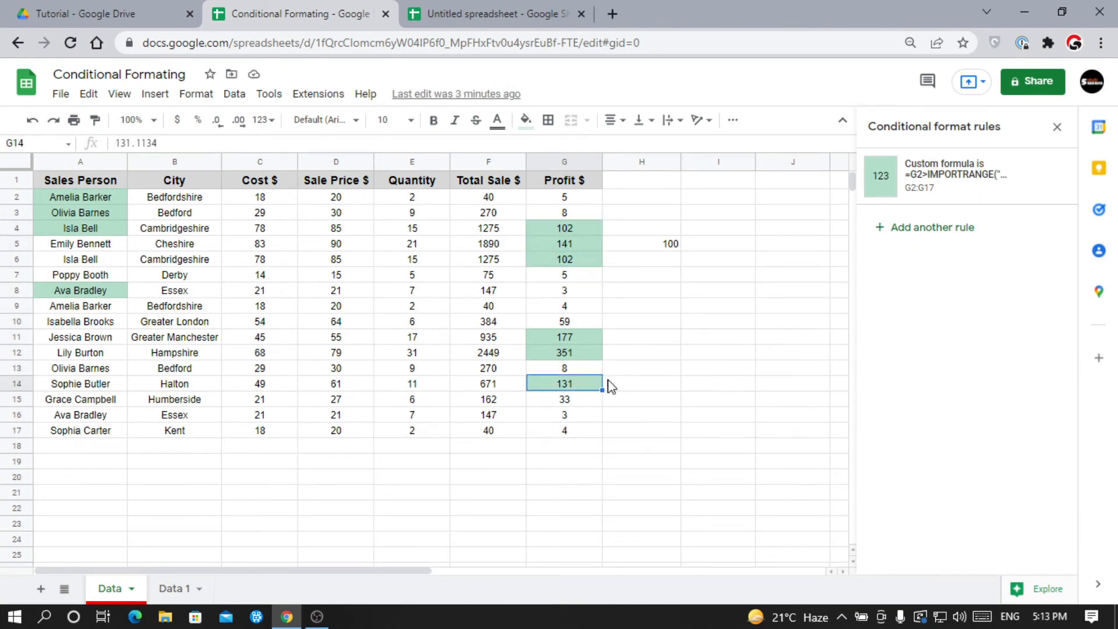
pyautogui.click(692, 329)
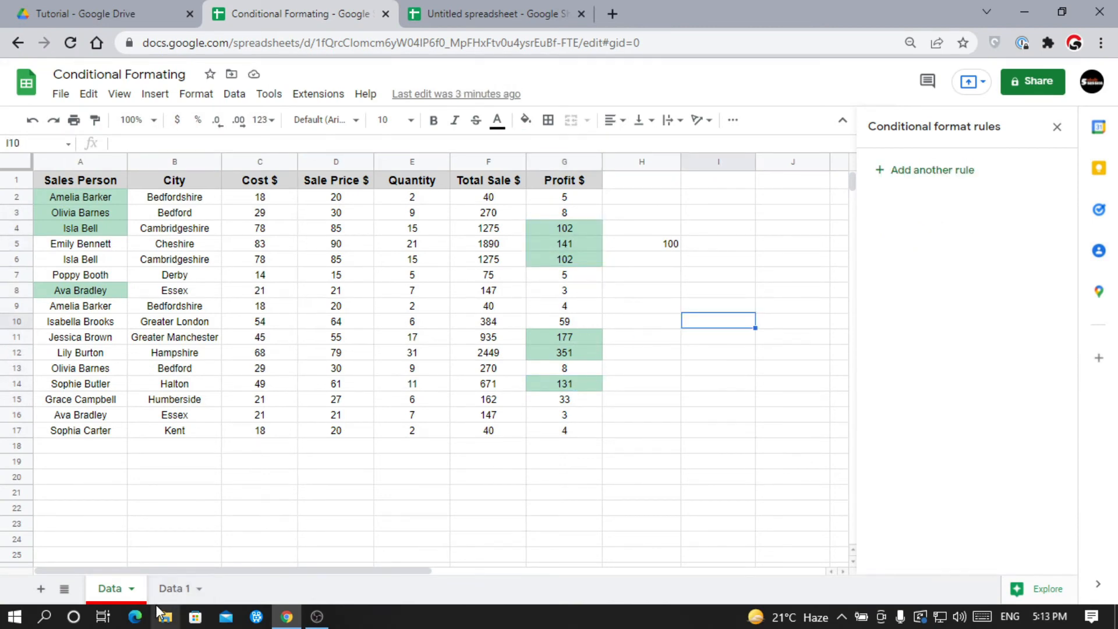
# Switch to the Data 1 sheet and select the weekday counts B2:H25.
pyautogui.click(175, 588)
pyautogui.moveTo(152, 195); pyautogui.dragTo(614, 552)
pyautogui.click(421, 413)
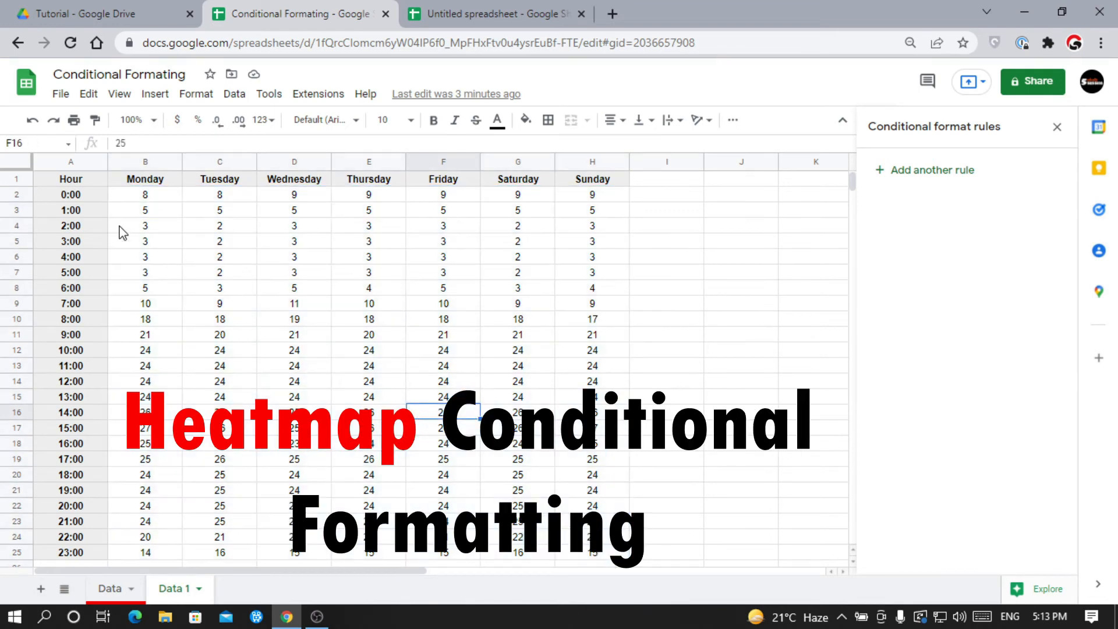
pyautogui.moveTo(96, 202); pyautogui.dragTo(78, 522)
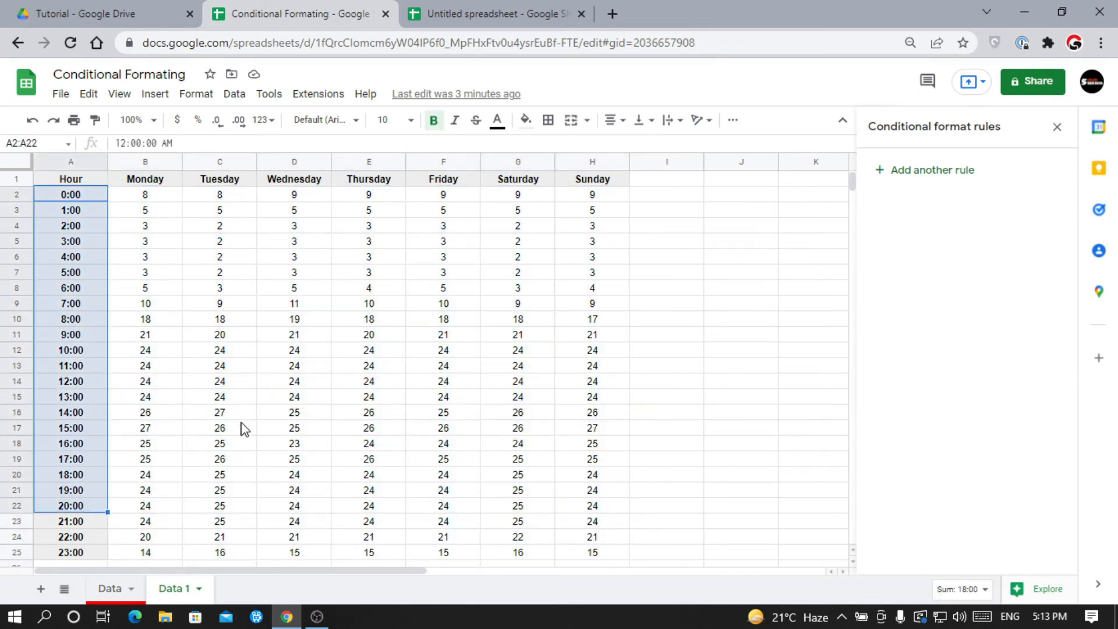
pyautogui.click(260, 401)
pyautogui.moveTo(152, 197); pyautogui.dragTo(303, 273)
pyautogui.click(285, 385)
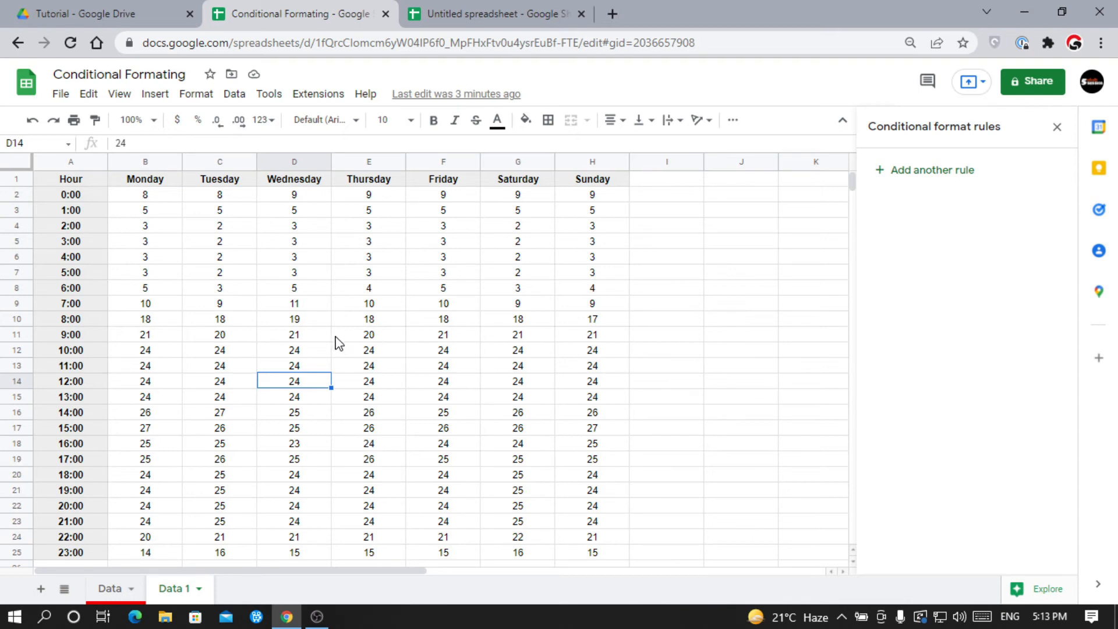
pyautogui.moveTo(158, 201); pyautogui.dragTo(592, 559)
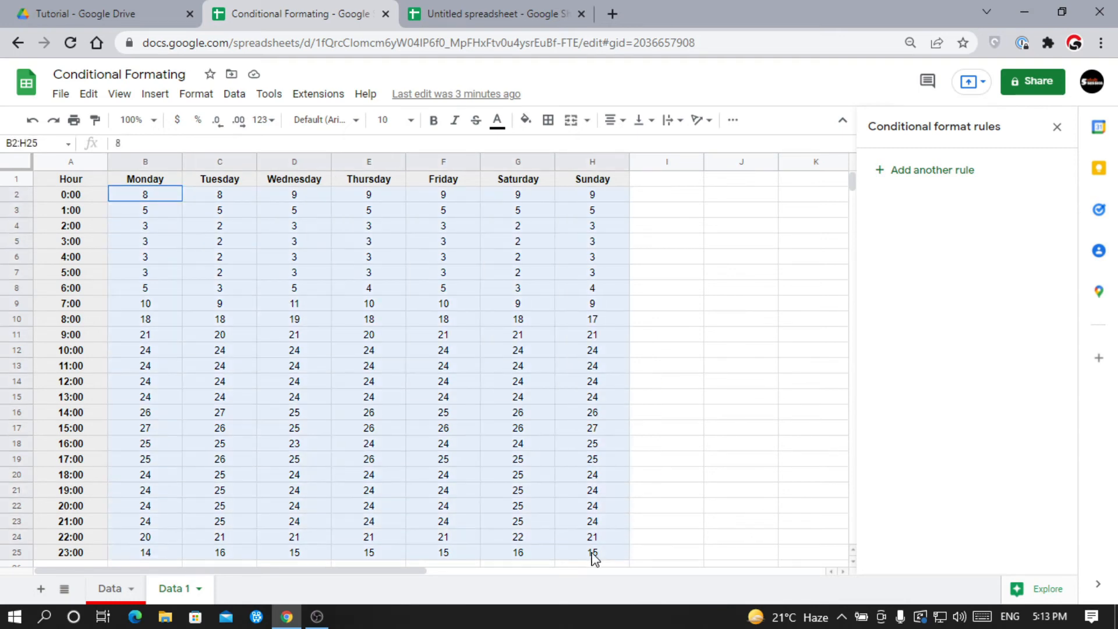
# Add a new color-scale rule with minimum, midpoint and maximum all set to Number.
pyautogui.click(966, 171)
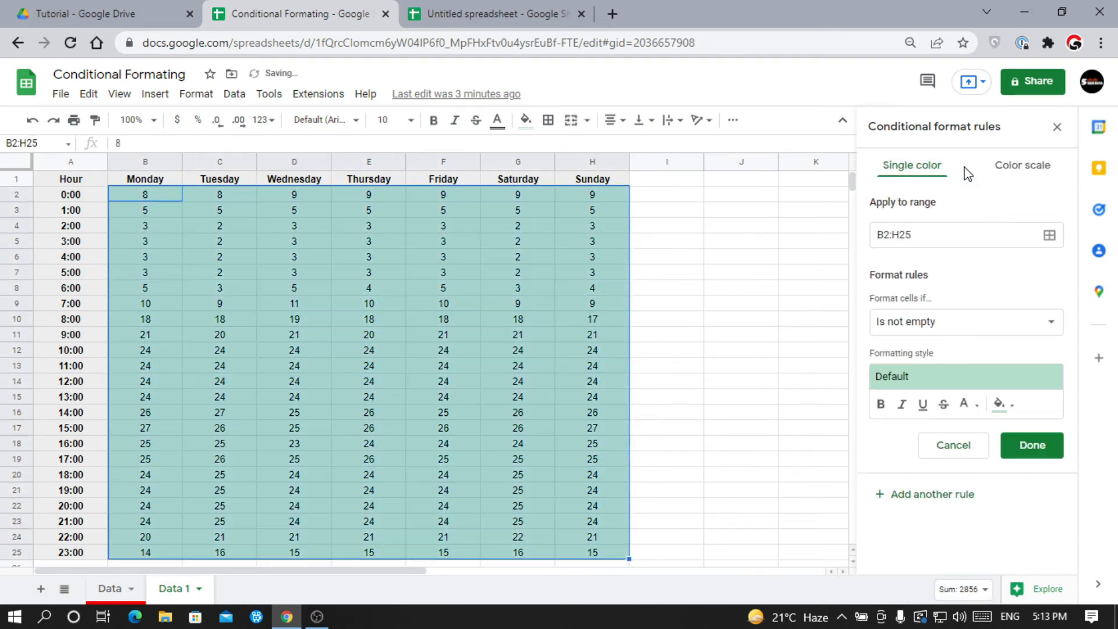
pyautogui.click(1030, 169)
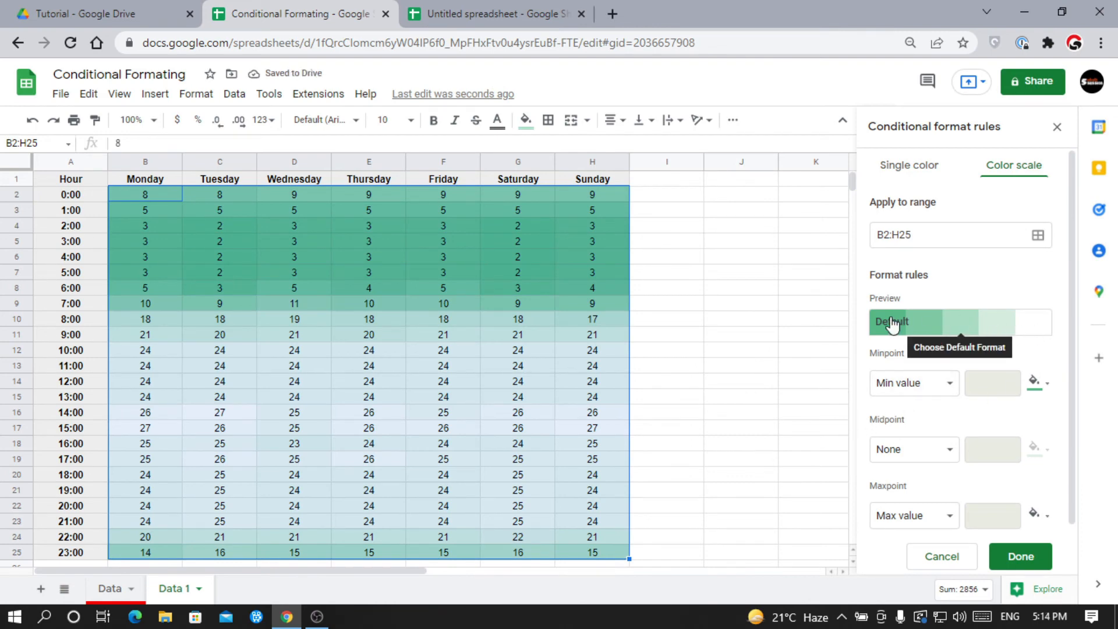
pyautogui.click(930, 394)
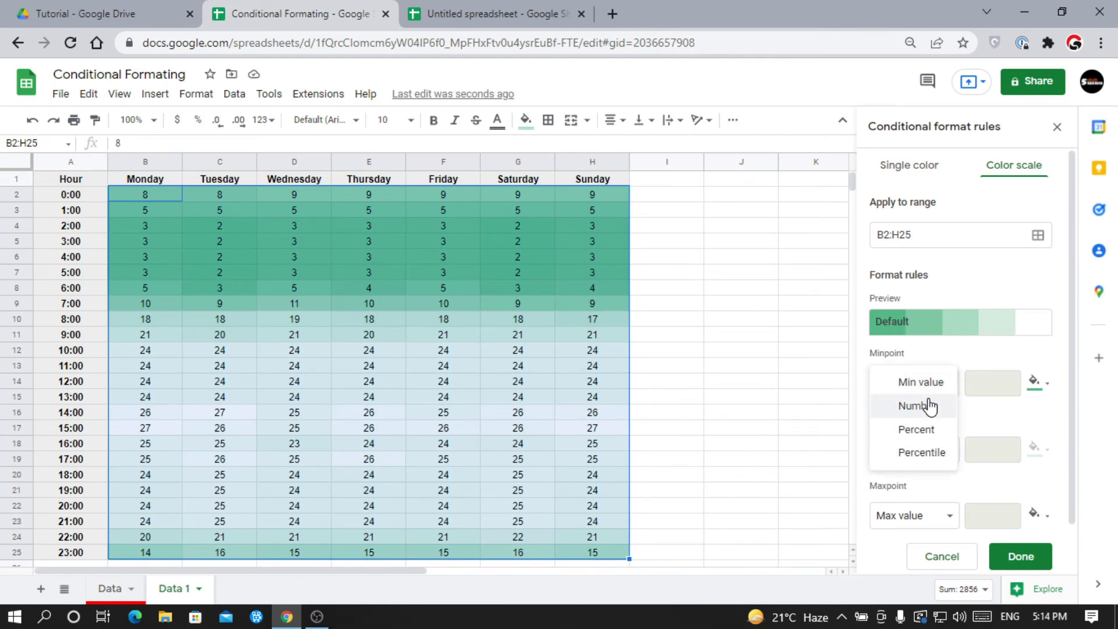
pyautogui.click(931, 406)
pyautogui.click(918, 449)
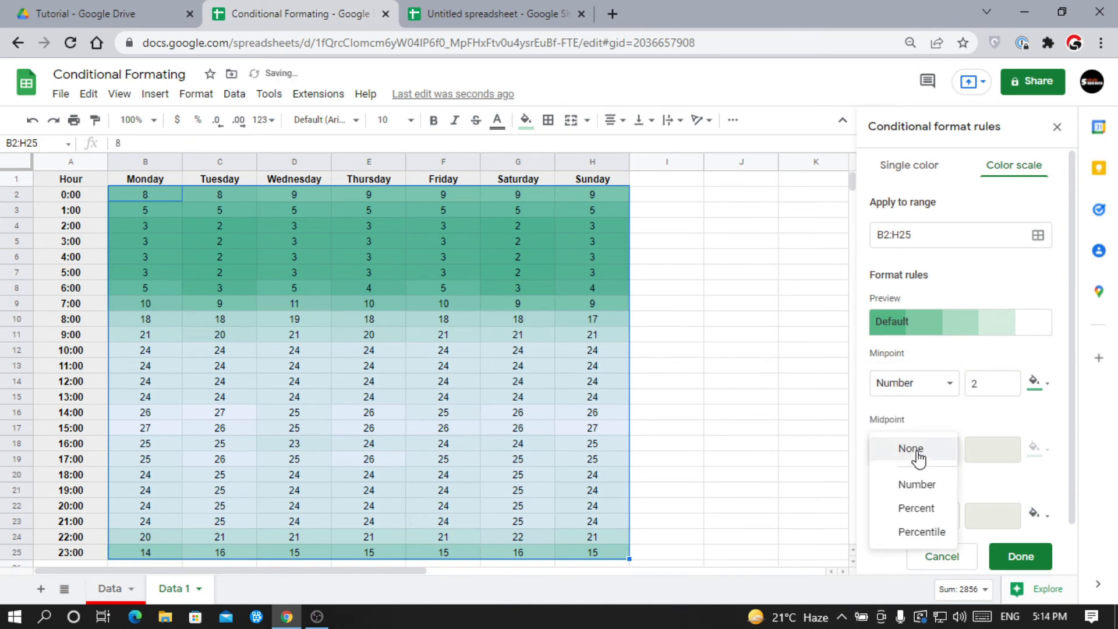
pyautogui.click(915, 484)
pyautogui.click(911, 524)
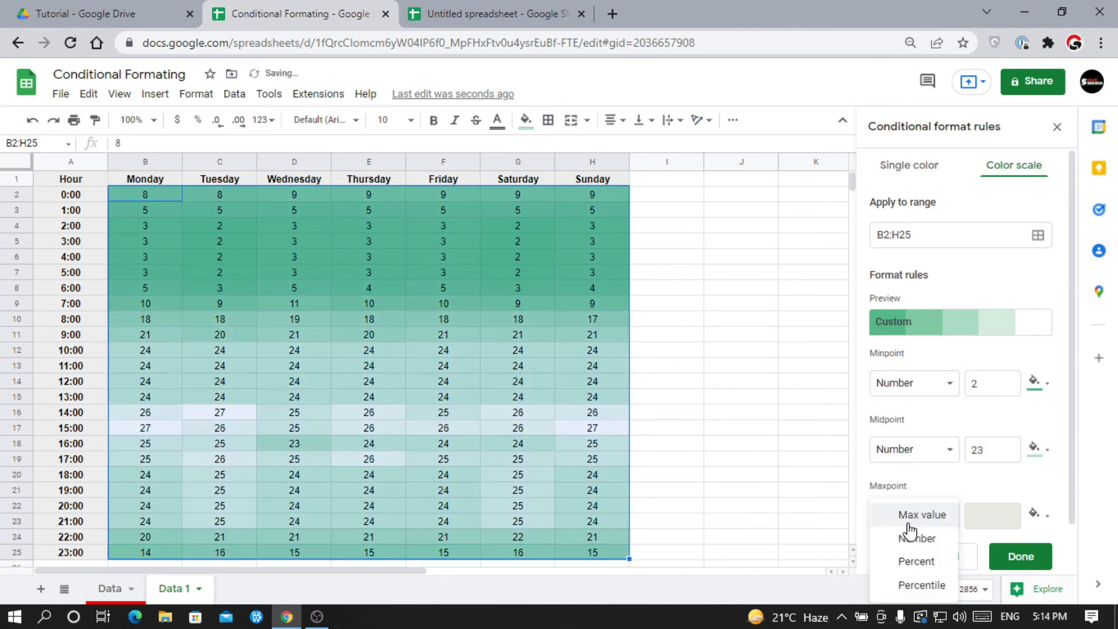
pyautogui.click(915, 533)
# Colour the scale red at the minimum, yellow at the midpoint and dark green at the maximum.
pyautogui.click(1048, 386)
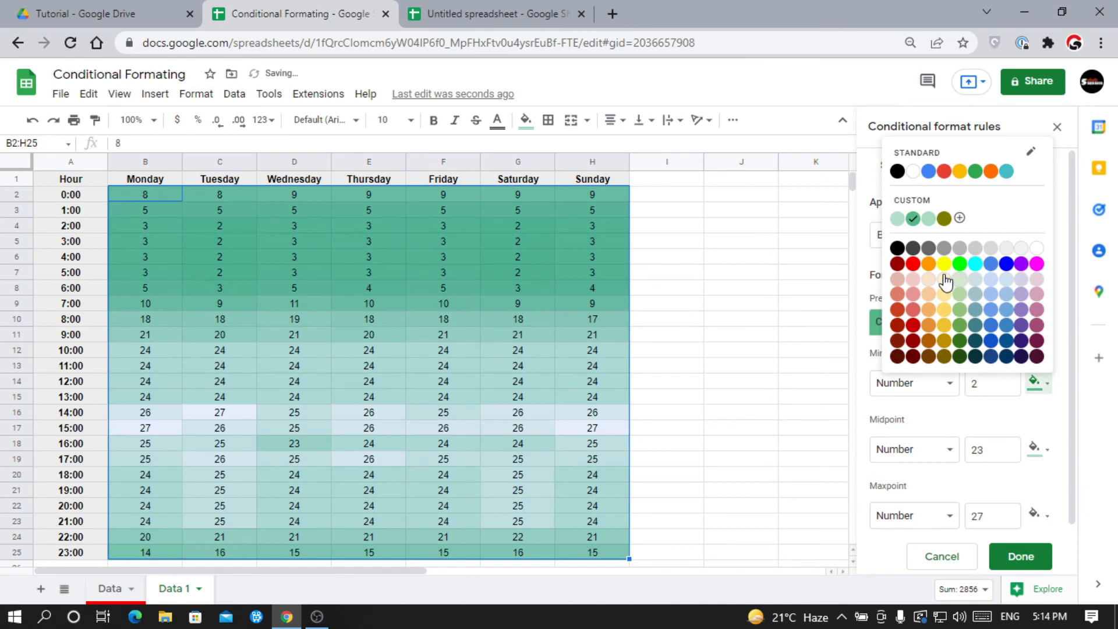
pyautogui.click(916, 272)
pyautogui.click(1041, 515)
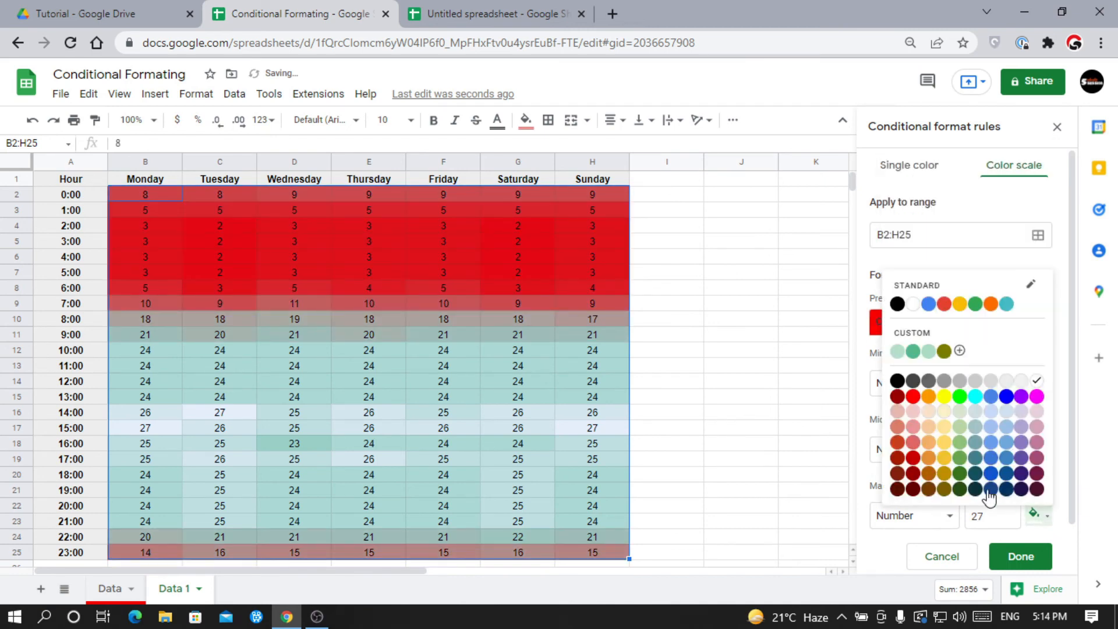
pyautogui.click(969, 479)
pyautogui.click(1035, 449)
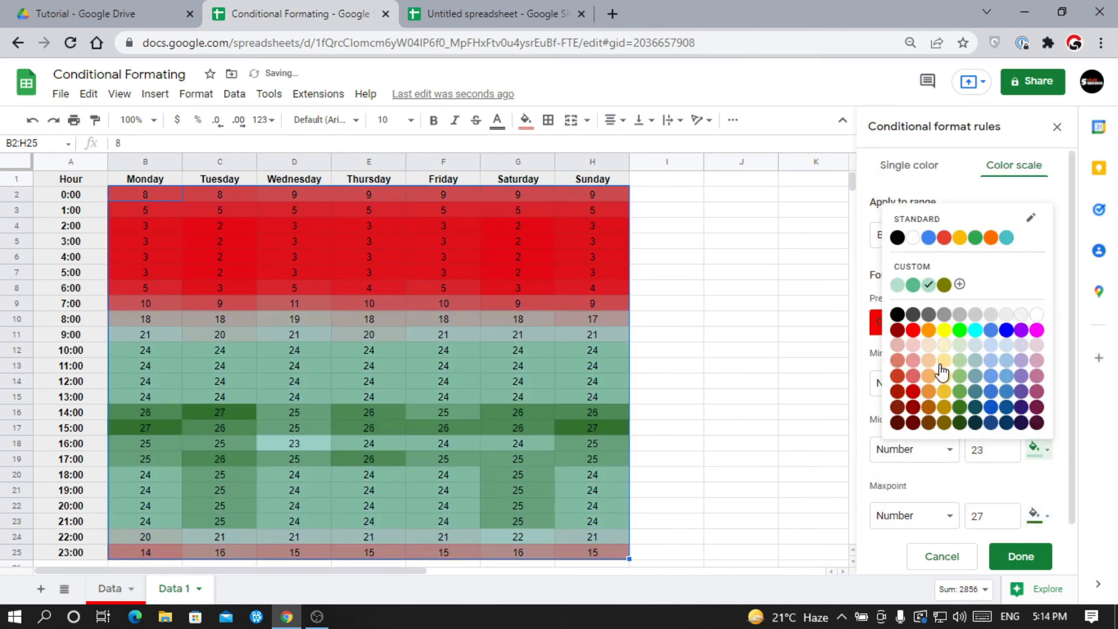
pyautogui.click(944, 330)
# Set the scale values to 0, 13 and 26 and save the rule.
pyautogui.click(986, 382)
pyautogui.press('BackSpace')
pyautogui.write('0')
pyautogui.click(975, 443)
pyautogui.write('13')
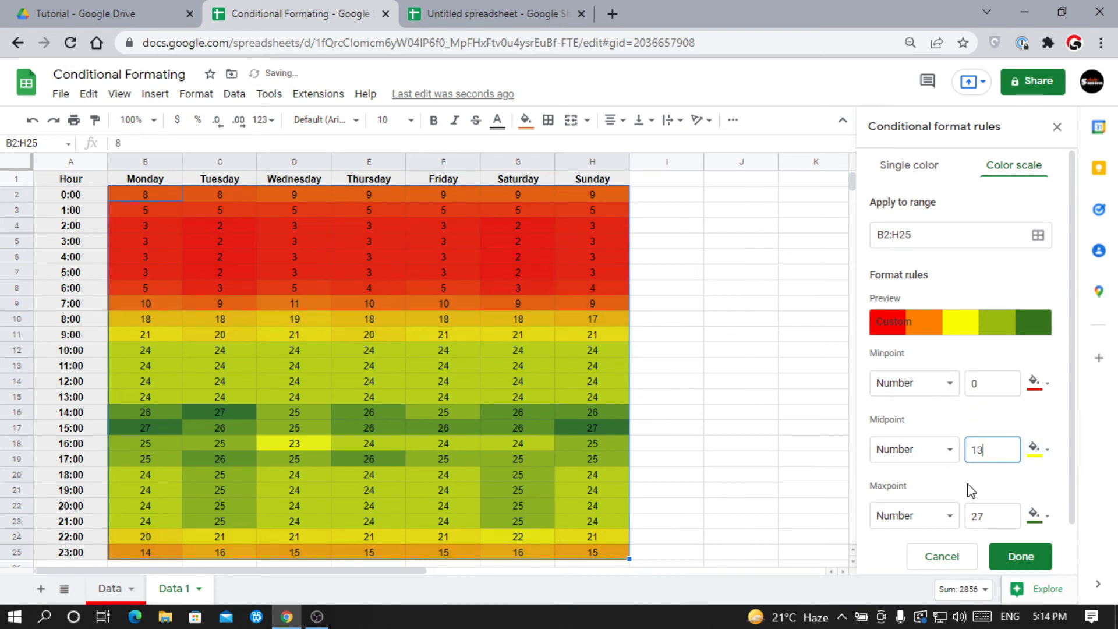
pyautogui.click(995, 514)
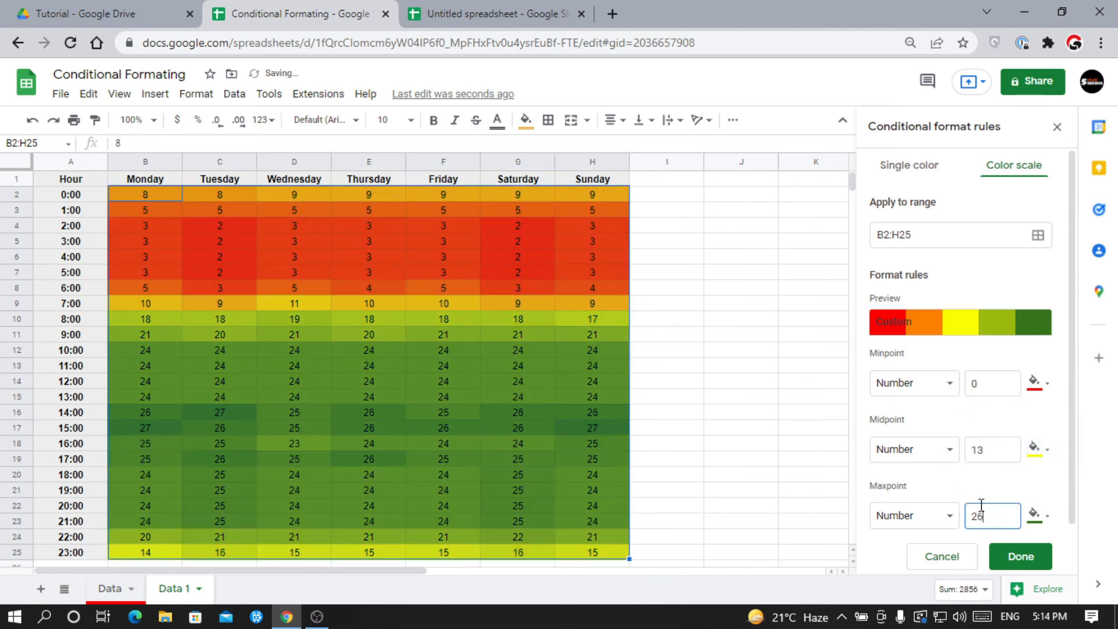
pyautogui.click(1021, 556)
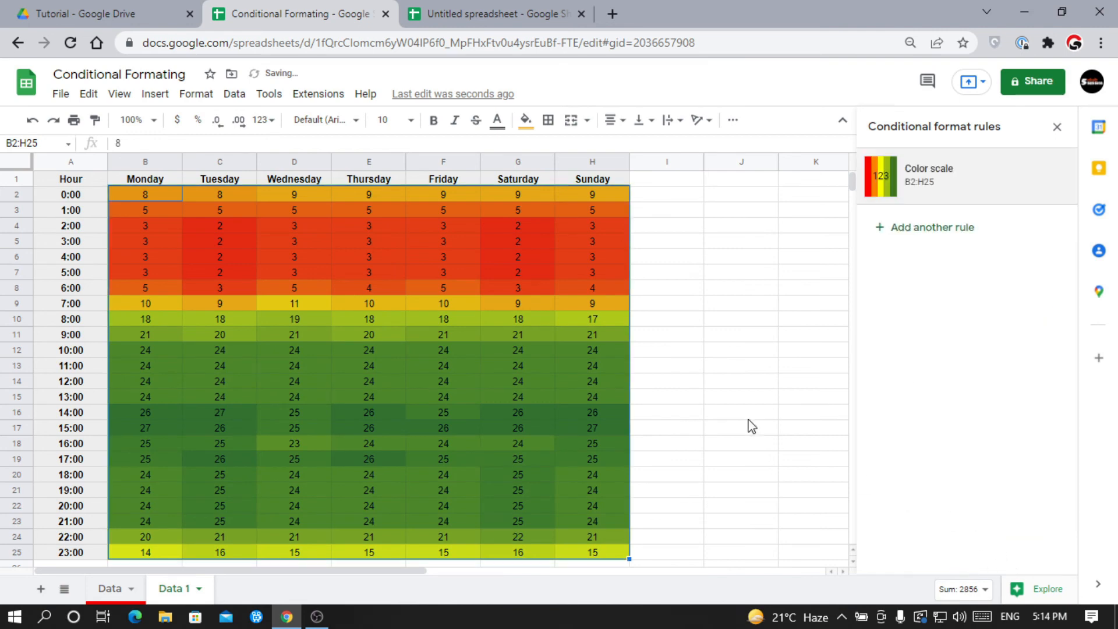
pyautogui.click(728, 356)
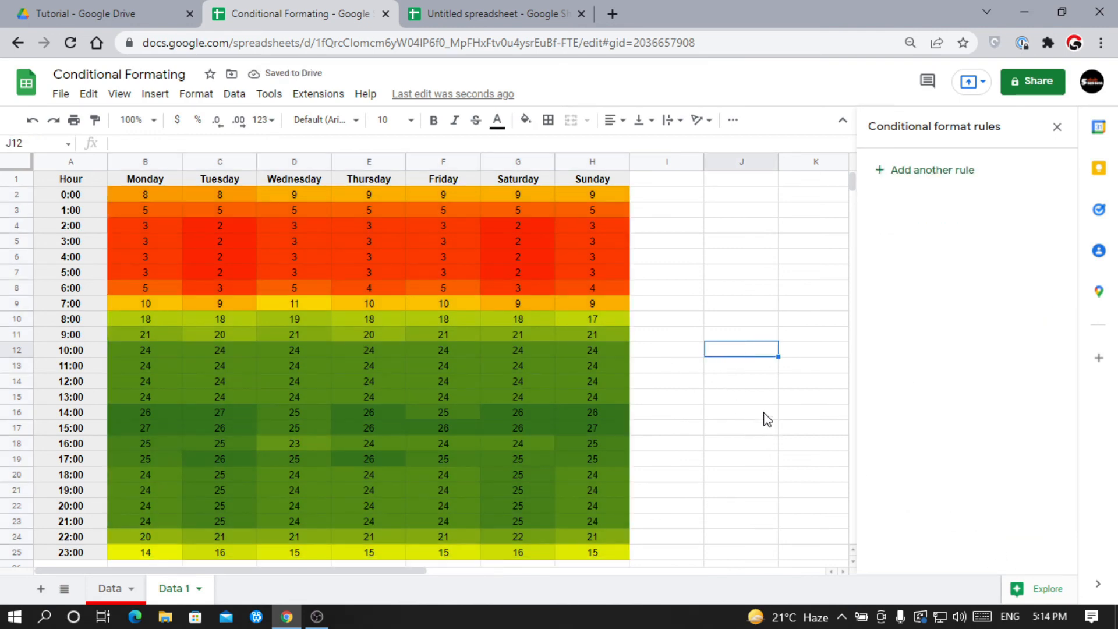